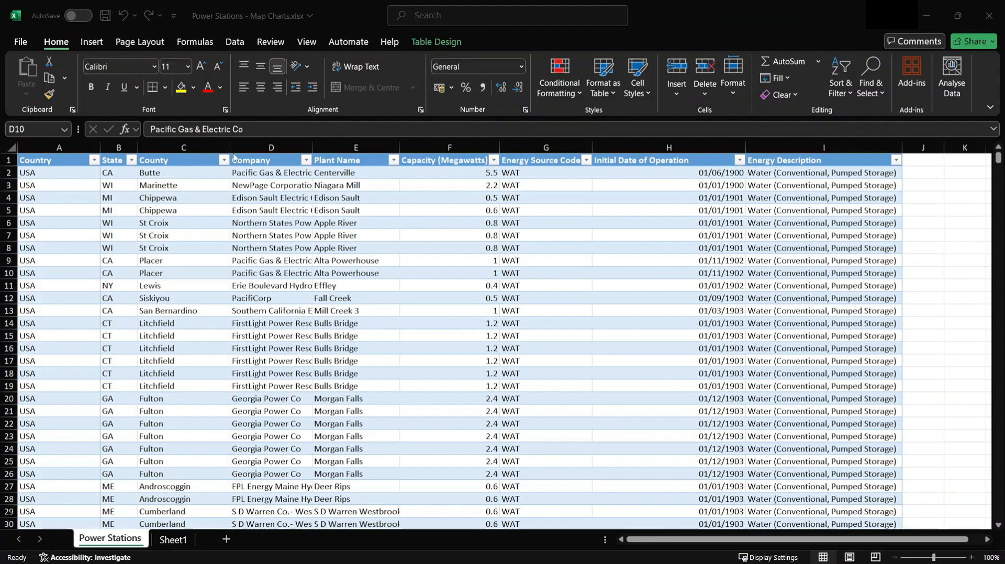
# Step: Create a PivotTable on a new worksheet from the whole power stations table
pyautogui.click(57, 159)
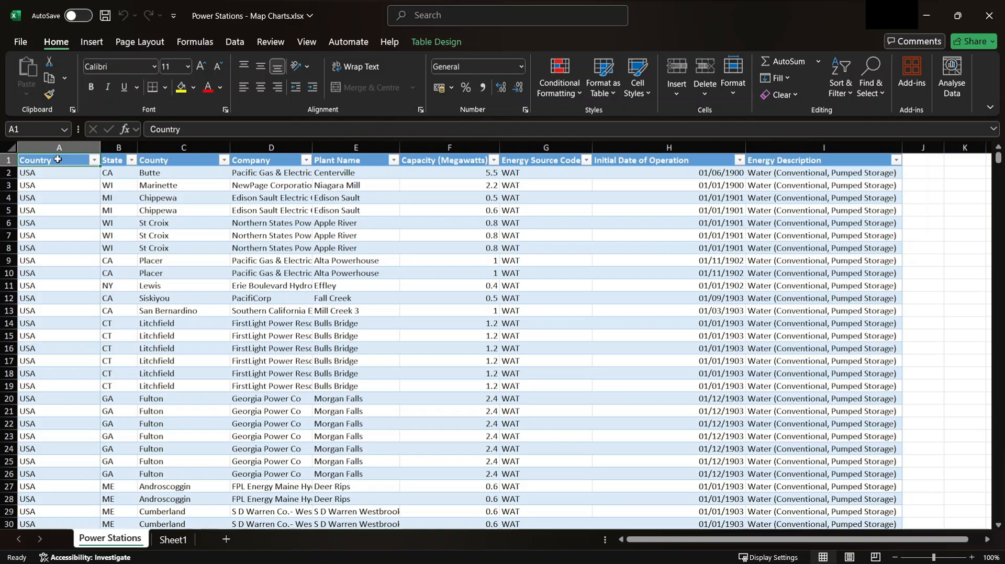
pyautogui.hotkey('ctrl', 'shift', 'Right')
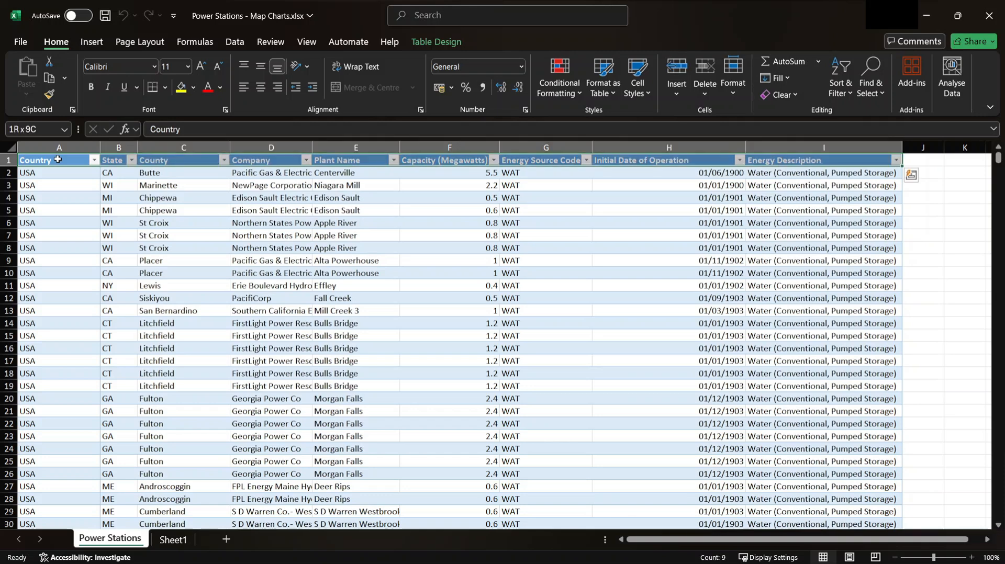
pyautogui.hotkey('ctrl', 'shift', 'Down')
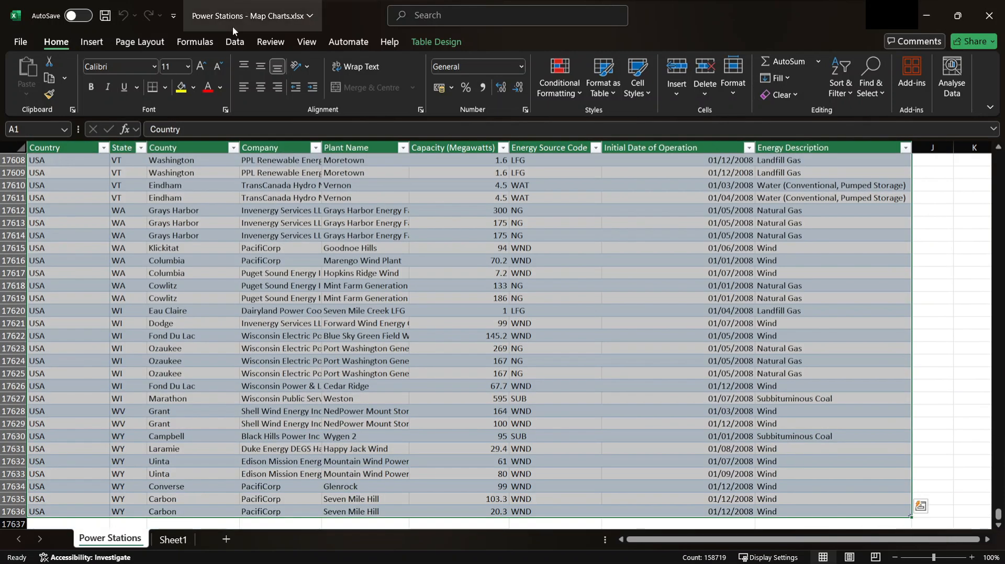
pyautogui.click(90, 43)
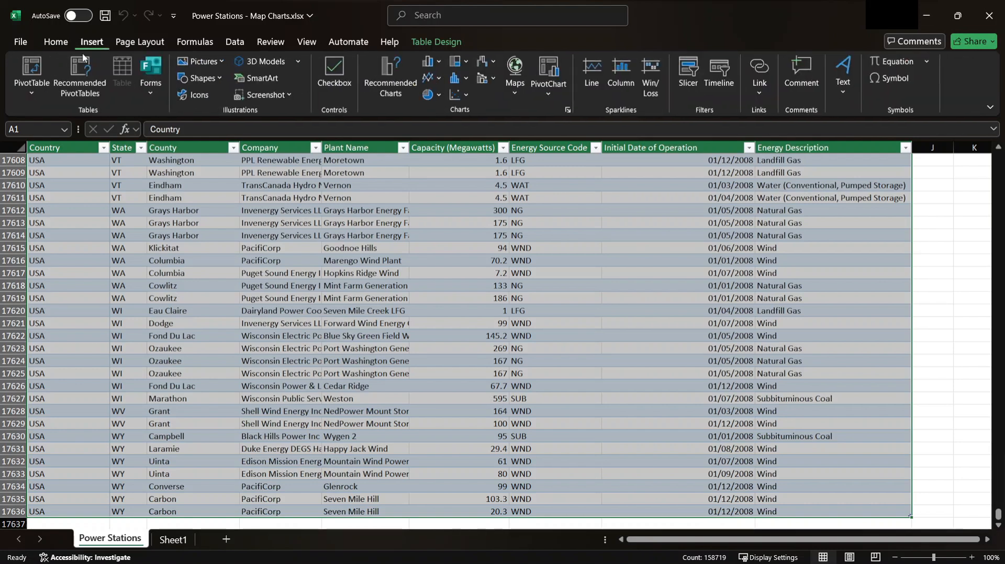
pyautogui.click(41, 69)
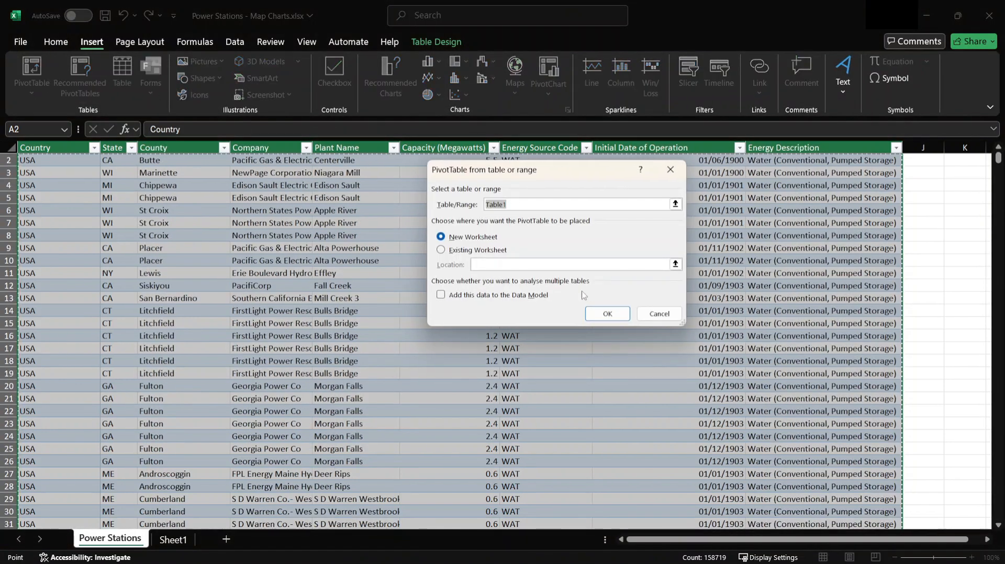
pyautogui.click(600, 313)
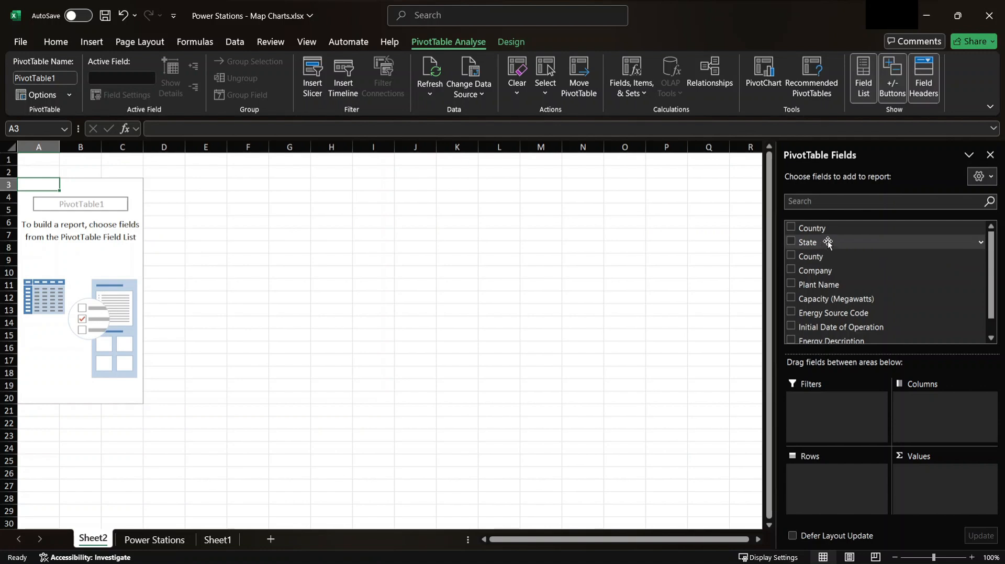
# Step: Add Country and State to the PivotTable rows and sum Capacity (Megawatts) as its values
pyautogui.moveTo(828, 231); pyautogui.dragTo(848, 503)
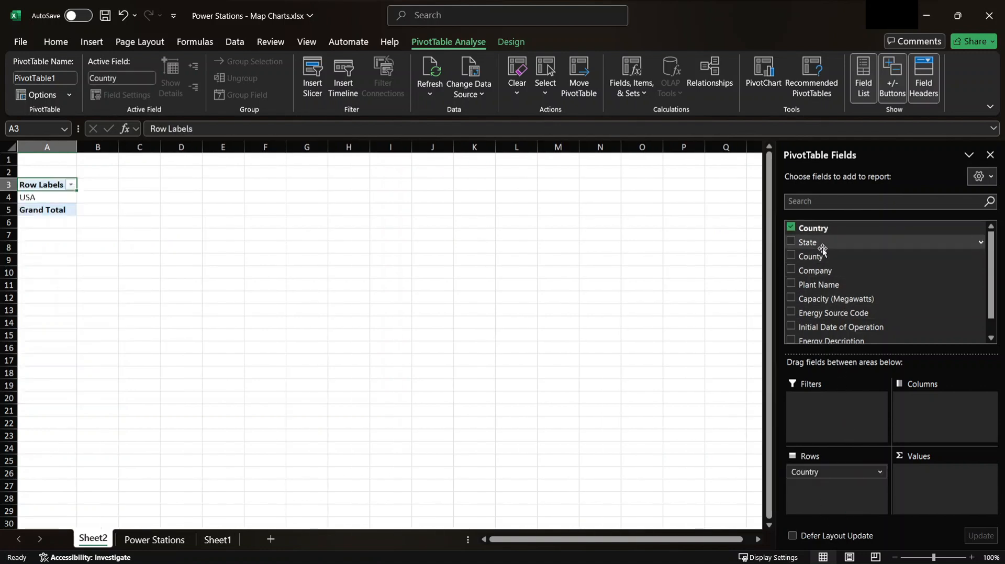
pyautogui.moveTo(819, 243); pyautogui.dragTo(830, 492)
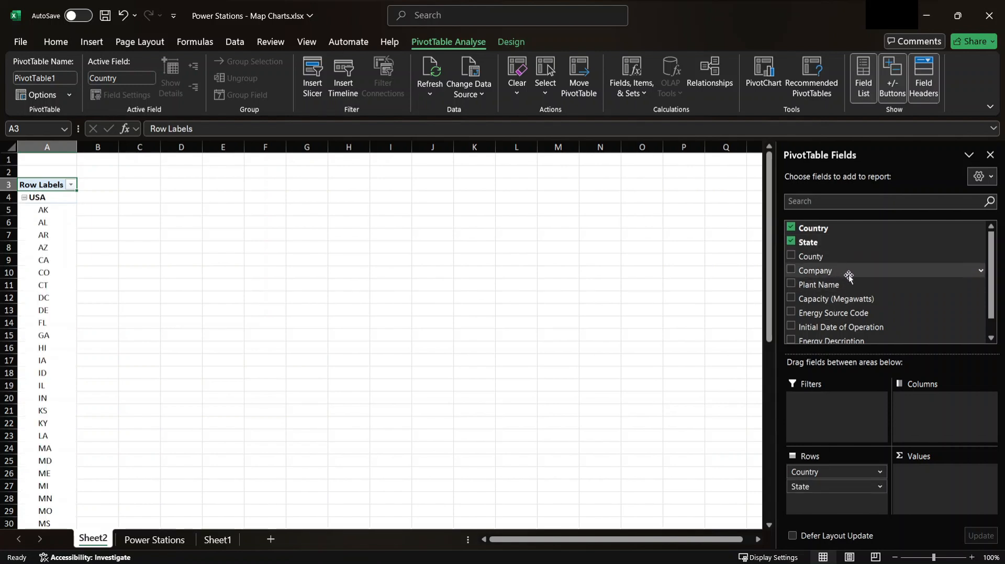
pyautogui.moveTo(859, 296); pyautogui.dragTo(935, 483)
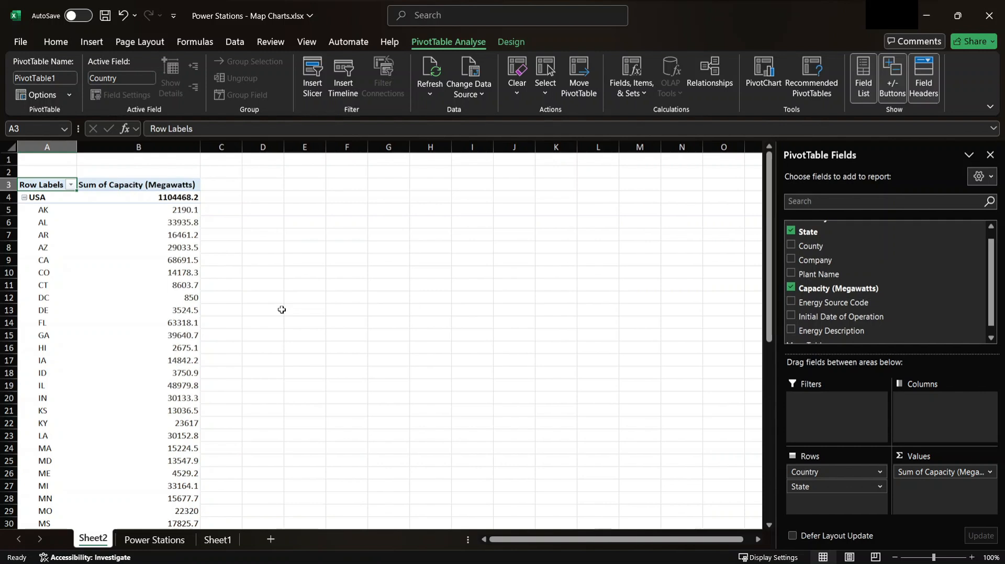
# Step: Try to insert a Filled Map chart directly from the PivotTable
pyautogui.click(183, 260)
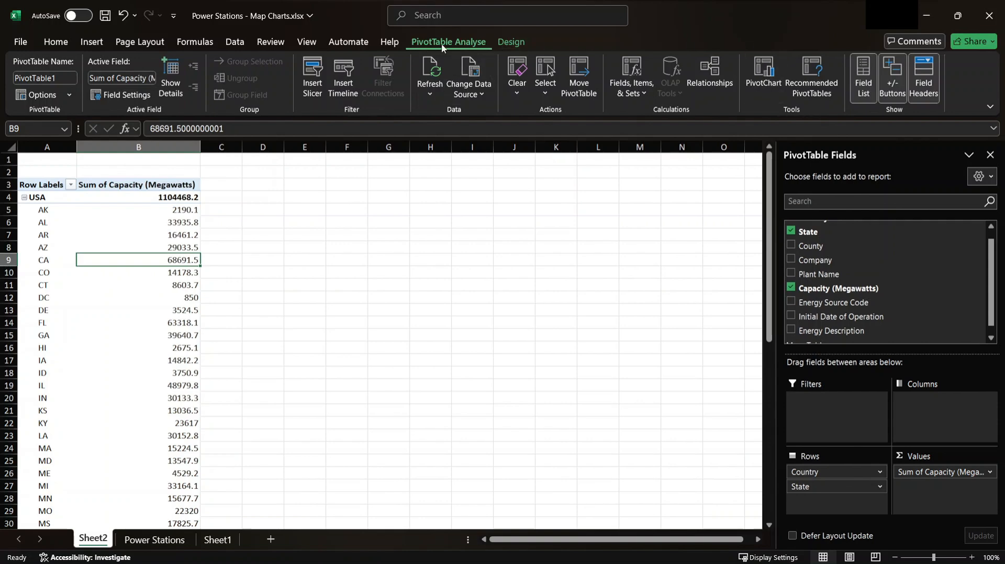
pyautogui.click(763, 76)
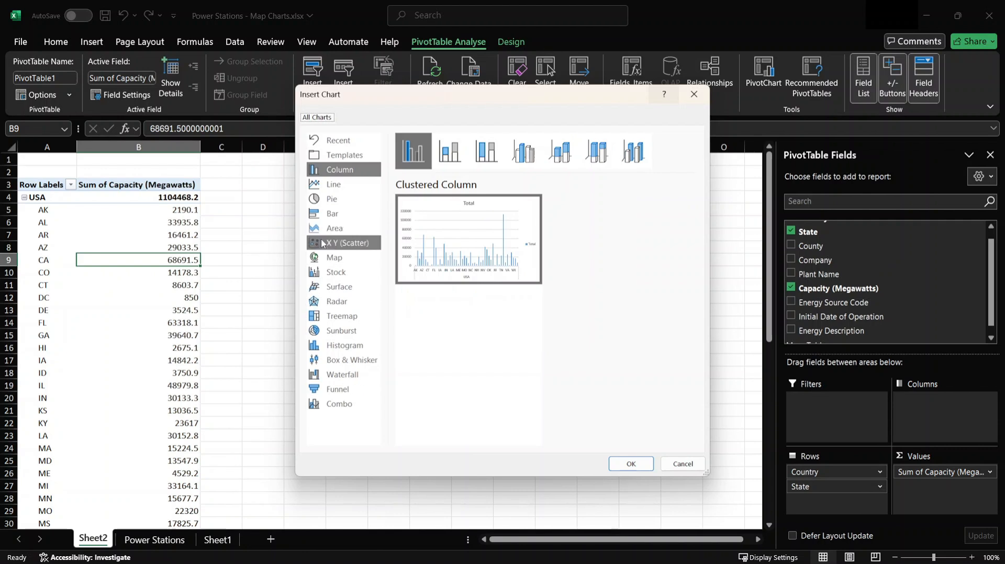
pyautogui.click(322, 258)
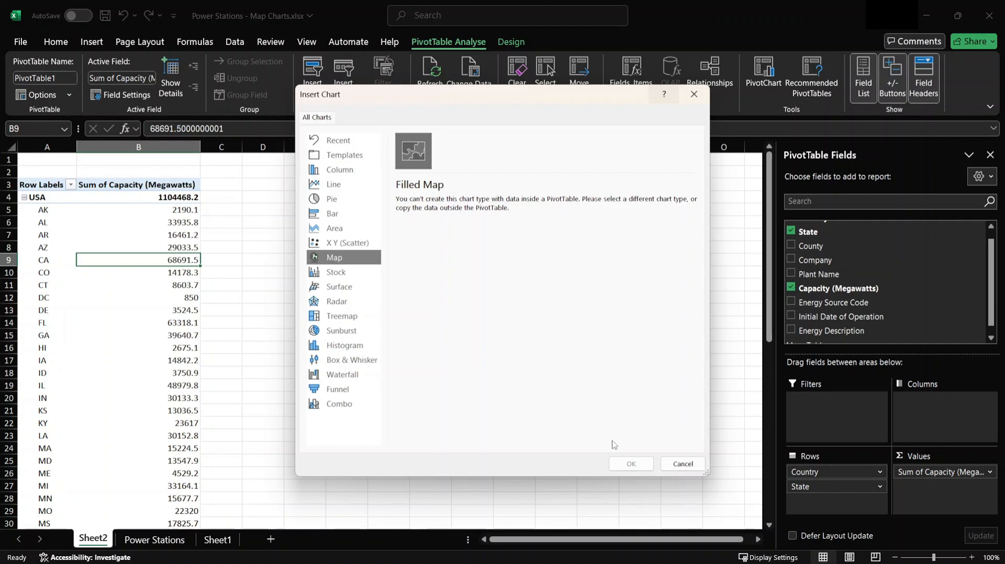
pyautogui.click(679, 465)
# Step: Change the PivotTable's report layout to tabular form
pyautogui.click(116, 216)
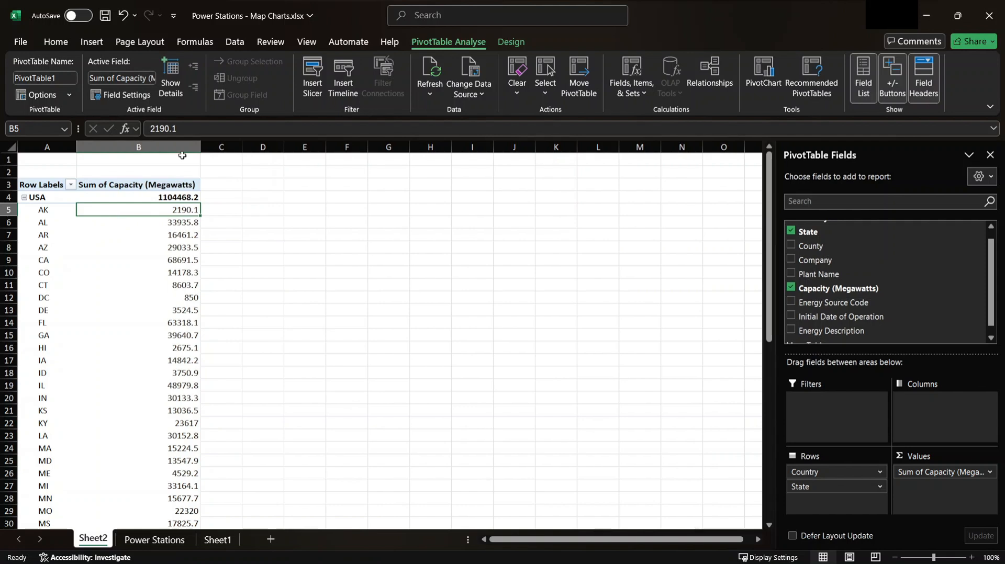
pyautogui.click(523, 42)
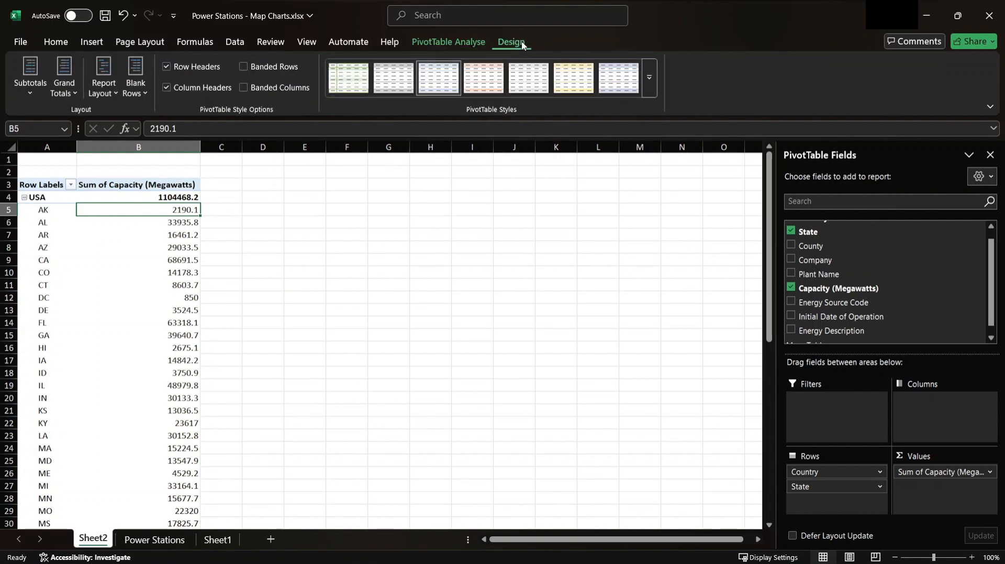
pyautogui.click(112, 95)
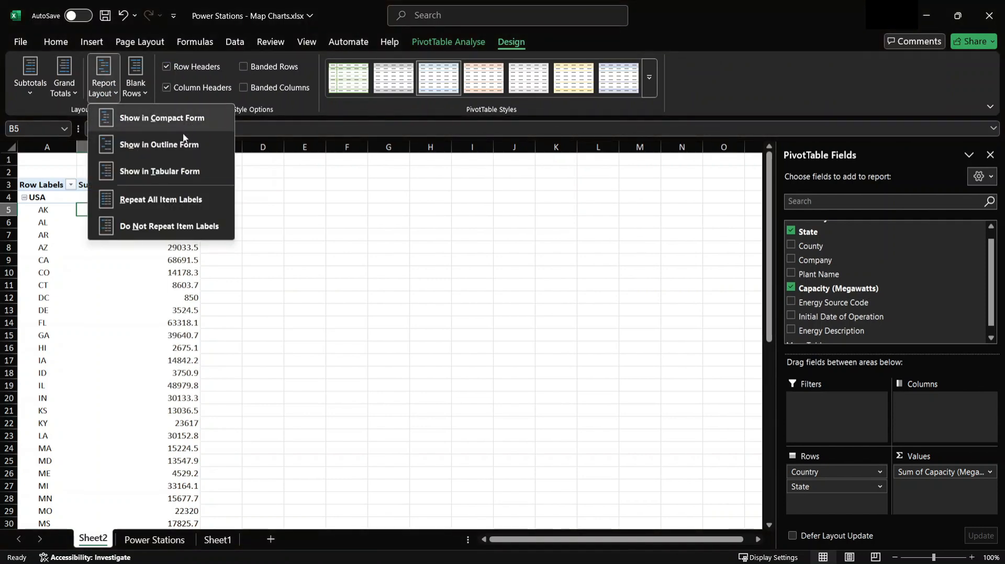
pyautogui.click(146, 173)
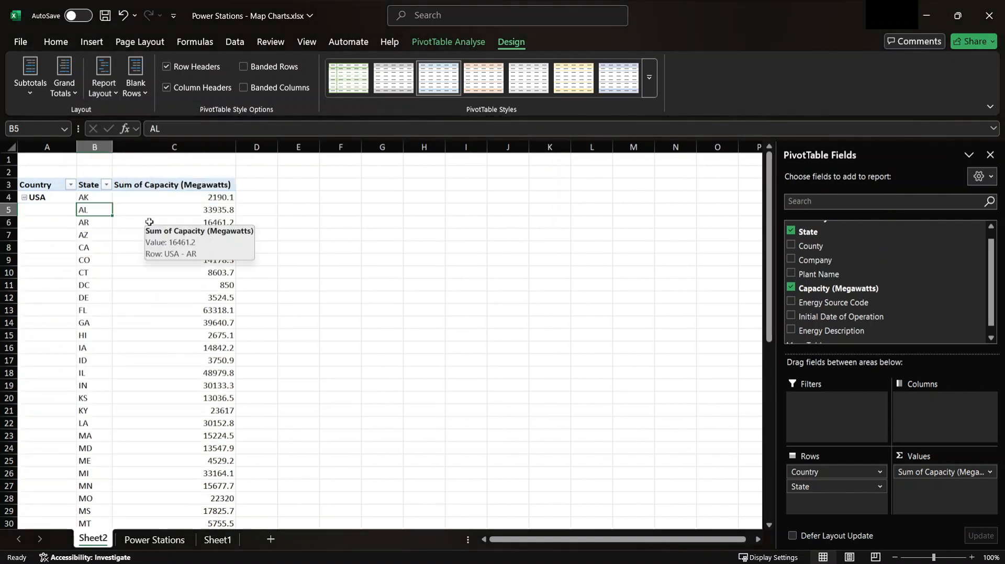
pyautogui.click(93, 215)
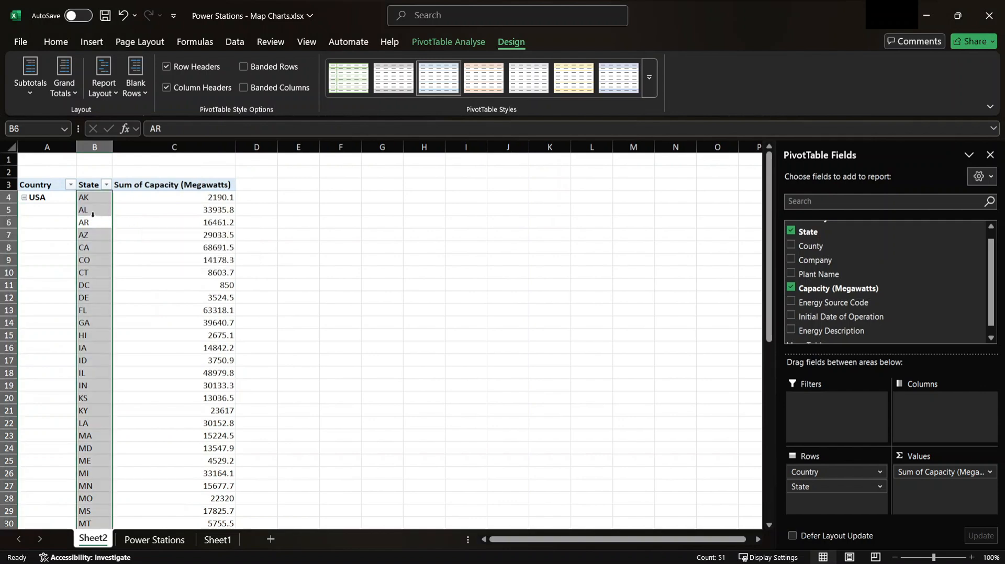
pyautogui.click(59, 196)
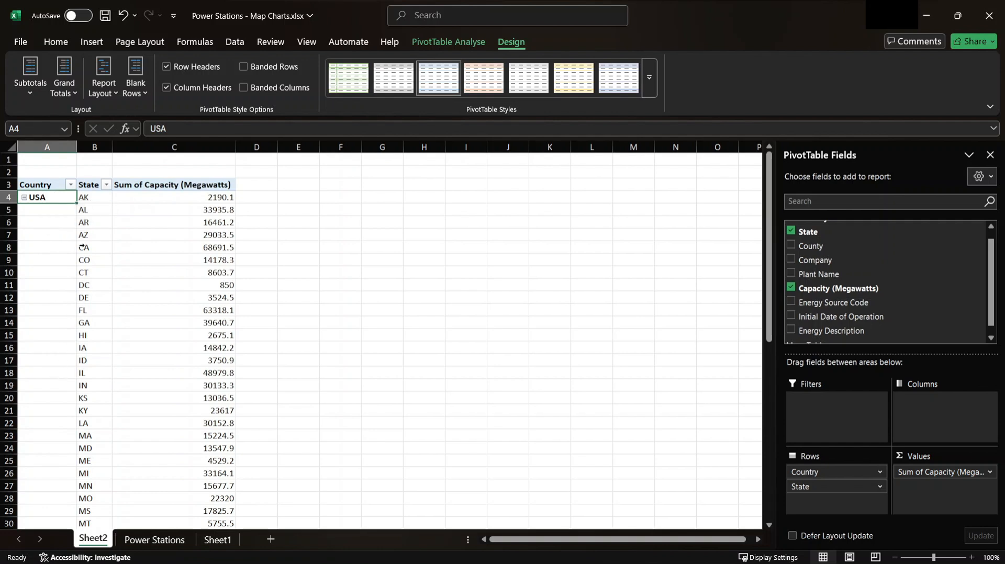
pyautogui.click(449, 41)
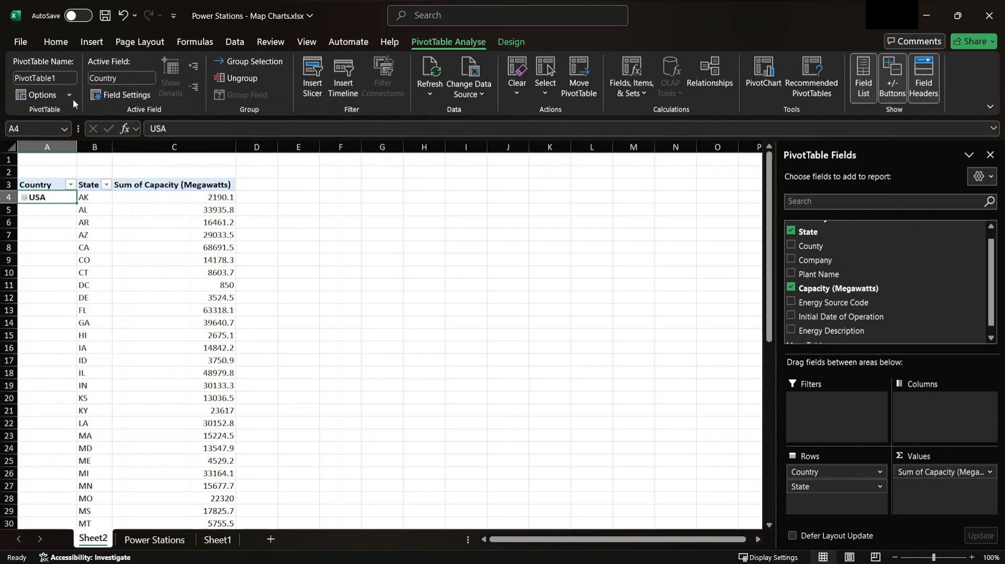
pyautogui.click(70, 95)
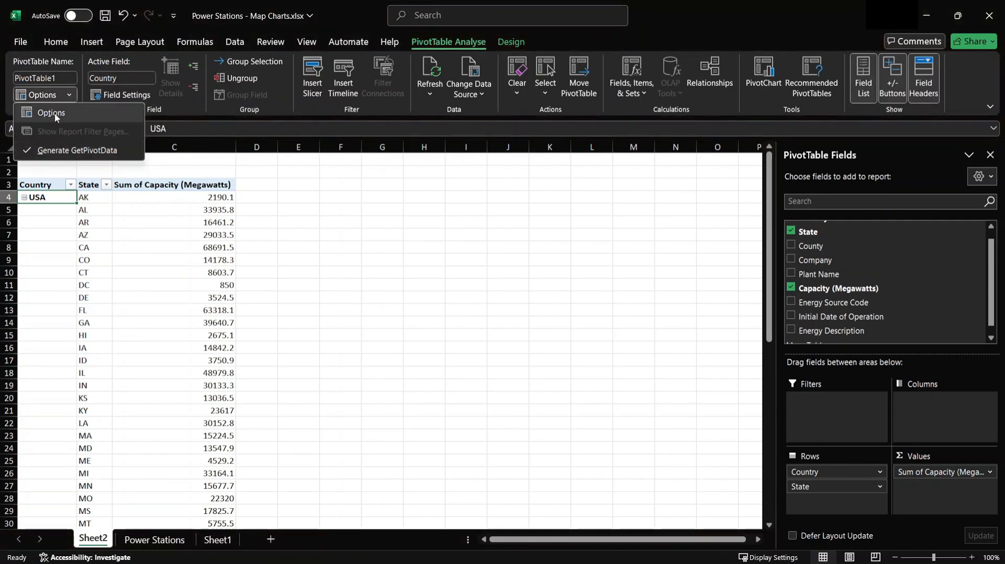
pyautogui.click(52, 112)
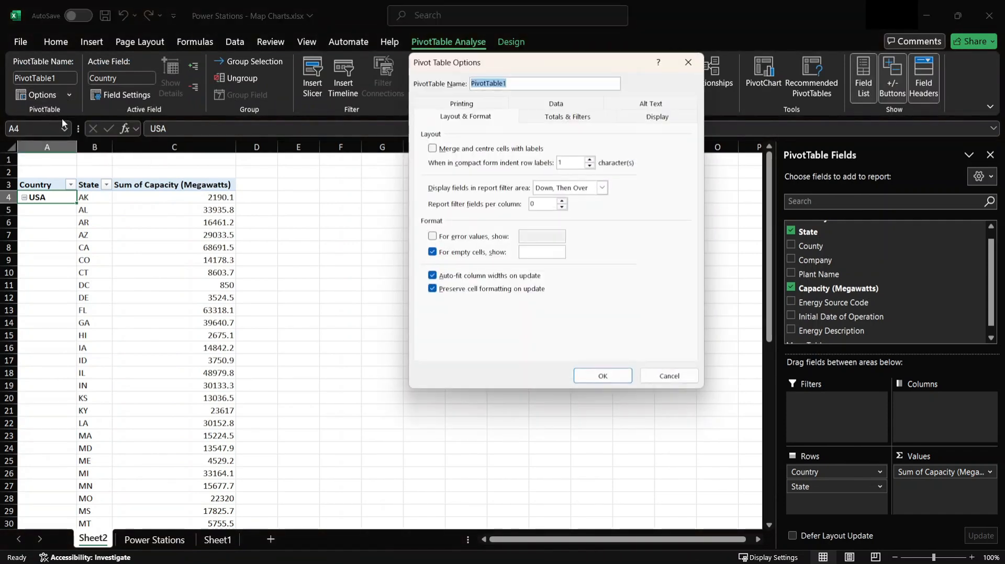
pyautogui.click(688, 63)
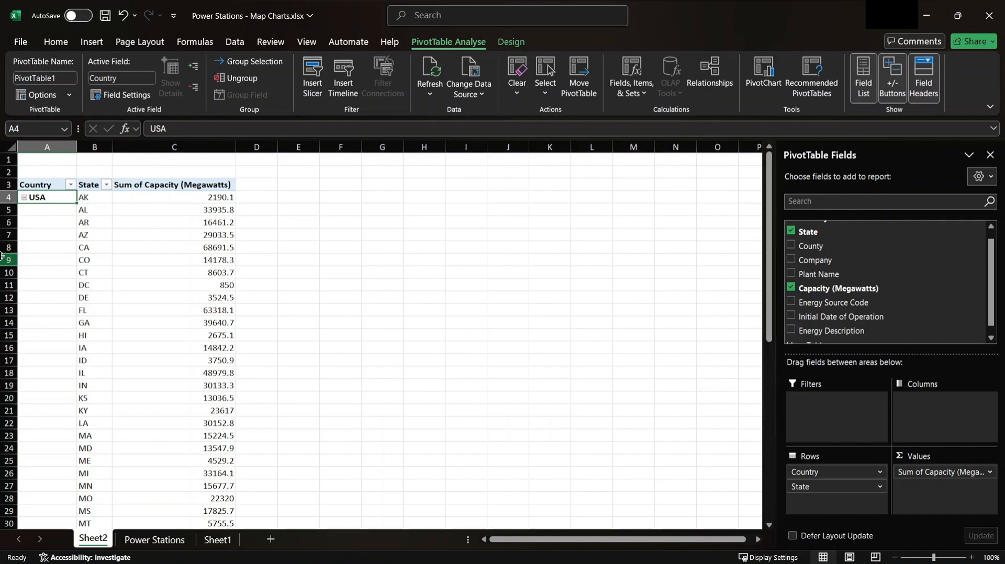
# Step: Repeat the item labels of the PivotTable's Country field and hide the expand/collapse buttons
pyautogui.rightClick(43, 196)
pyautogui.click(119, 466)
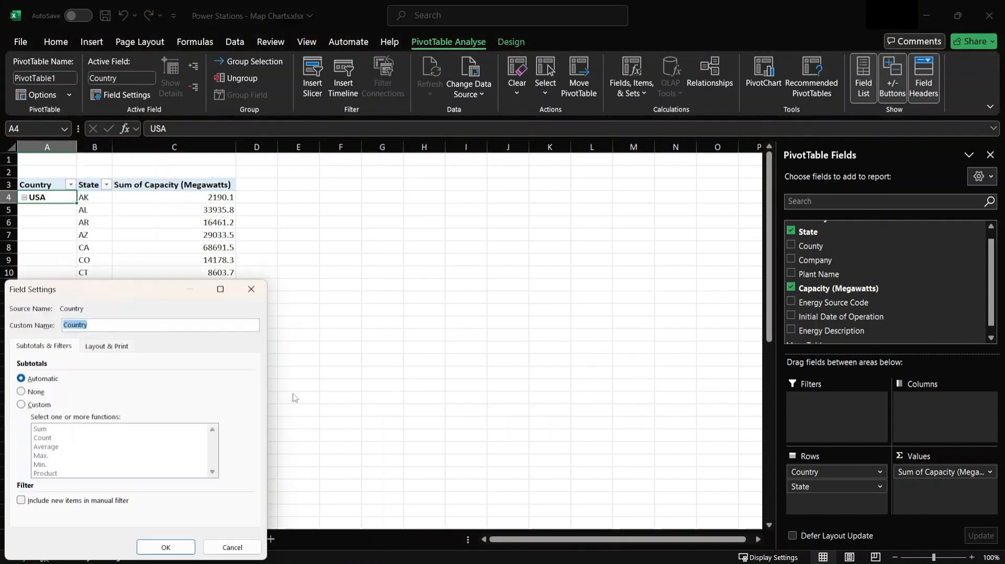
pyautogui.moveTo(119, 289); pyautogui.dragTo(409, 177)
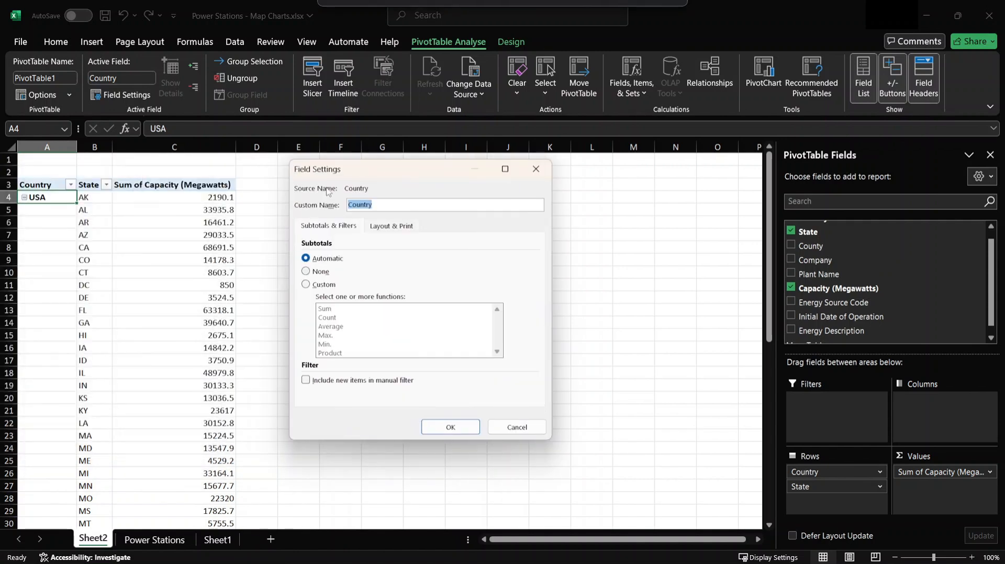
pyautogui.click(390, 231)
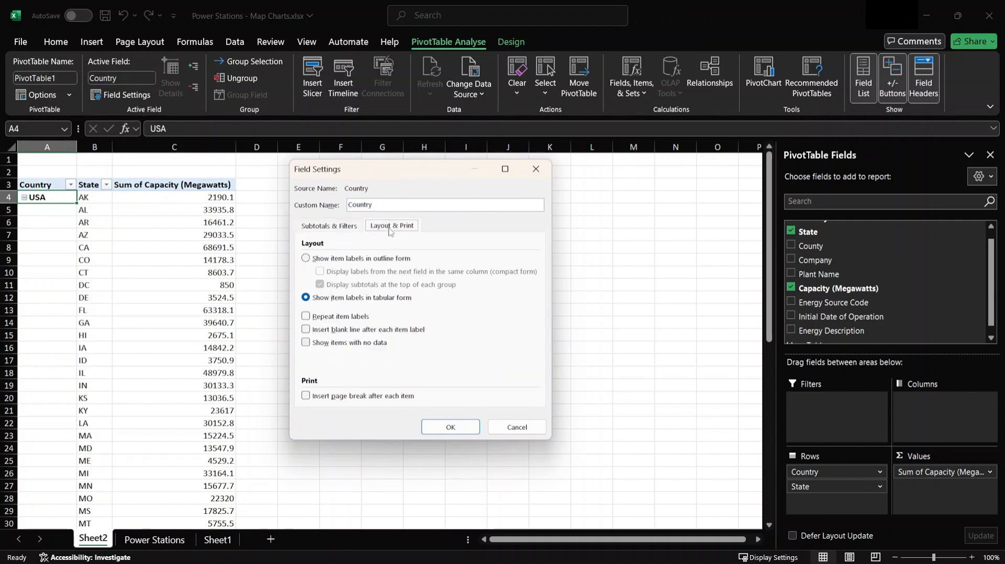
pyautogui.click(339, 318)
pyautogui.click(444, 425)
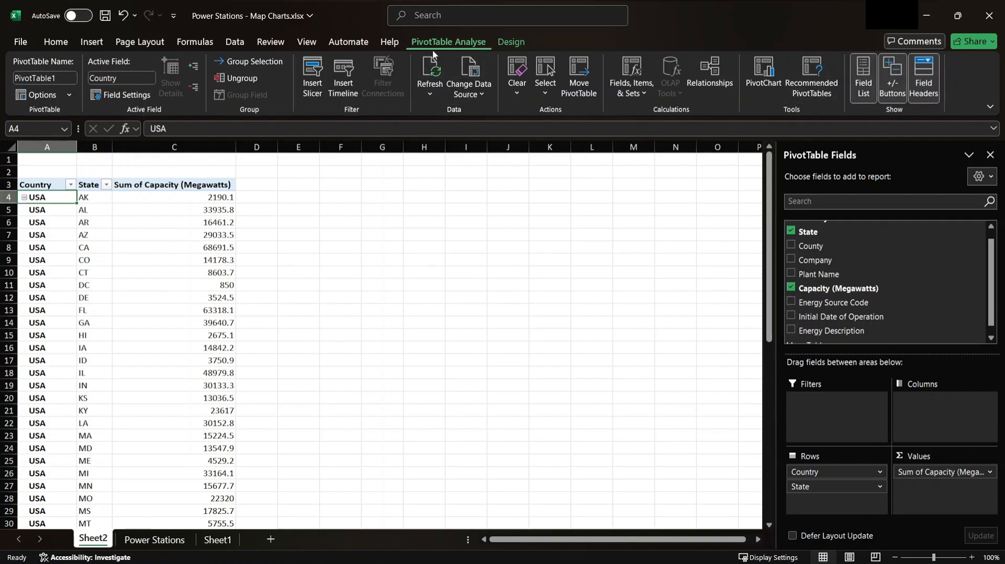
pyautogui.click(890, 96)
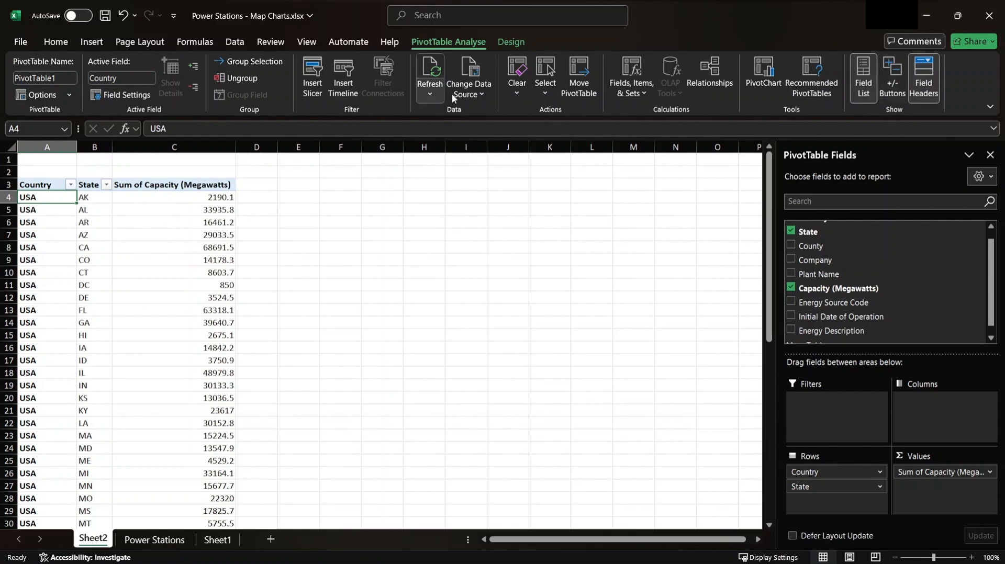
# Step: Turn off the PivotTable's row header styling so the country labels are not bold
pyautogui.click(507, 41)
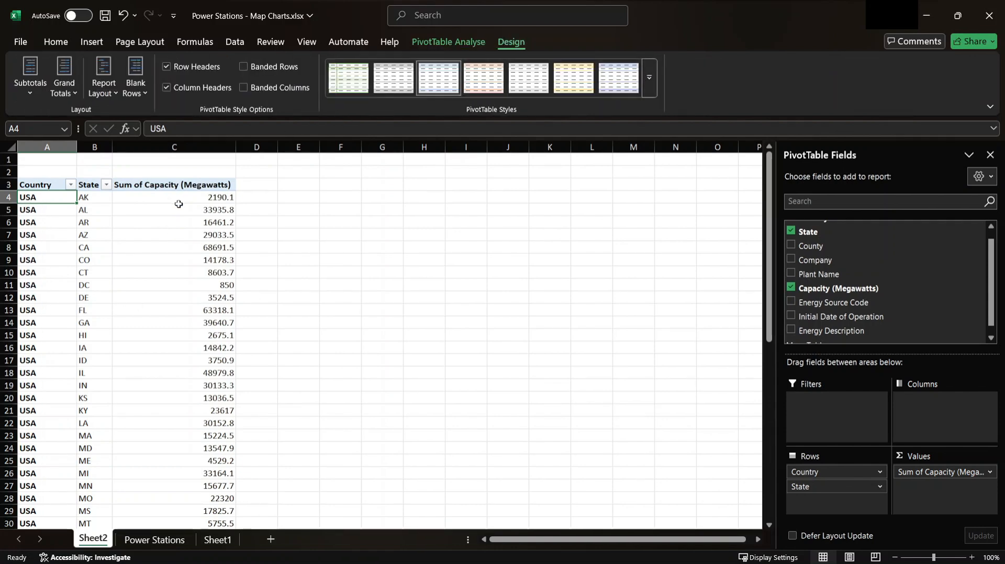
pyautogui.scroll(-6, 177, 208)
pyautogui.scroll(3, 143, 208)
pyautogui.scroll(2, 36, 173)
pyautogui.click(35, 173)
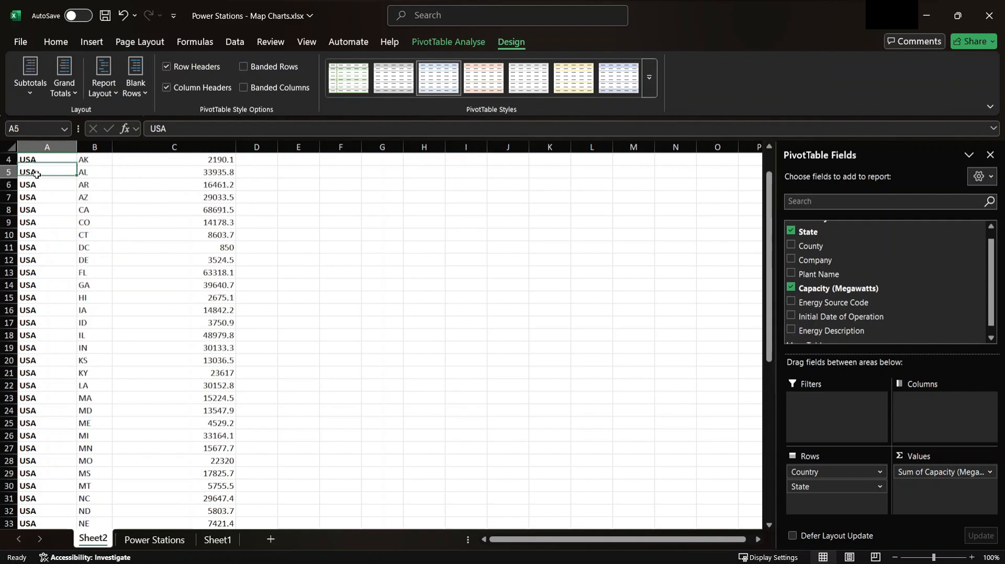
pyautogui.scroll(1, 35, 173)
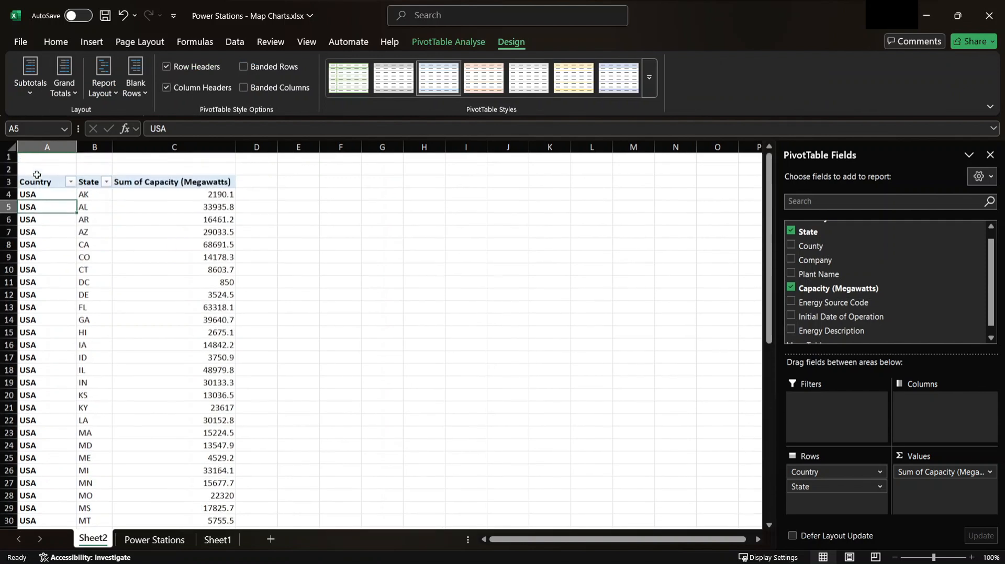
pyautogui.click(193, 68)
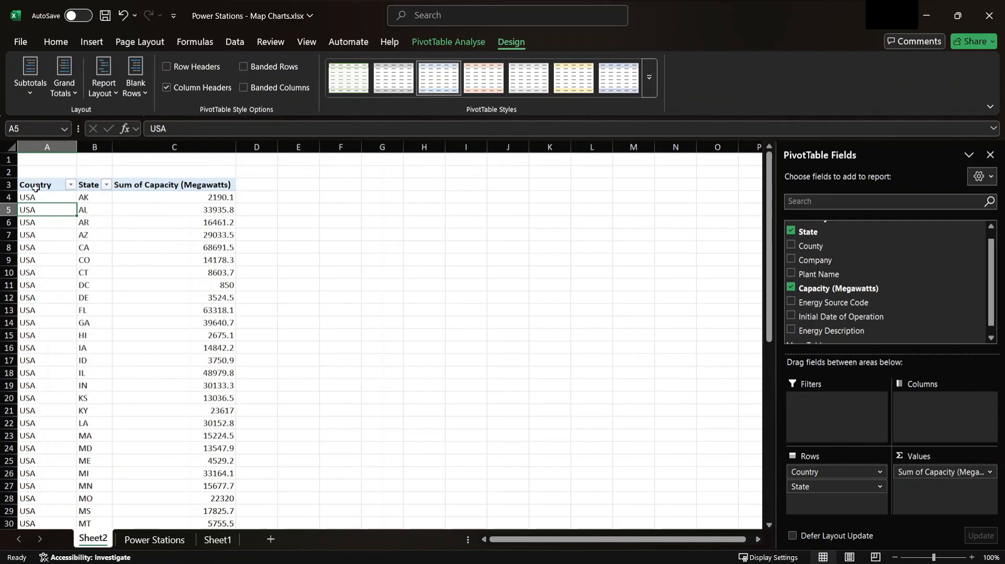
# Step: Remove the PivotTable's subtotals and turn off grand totals for rows and columns
pyautogui.scroll(-10, 47, 213)
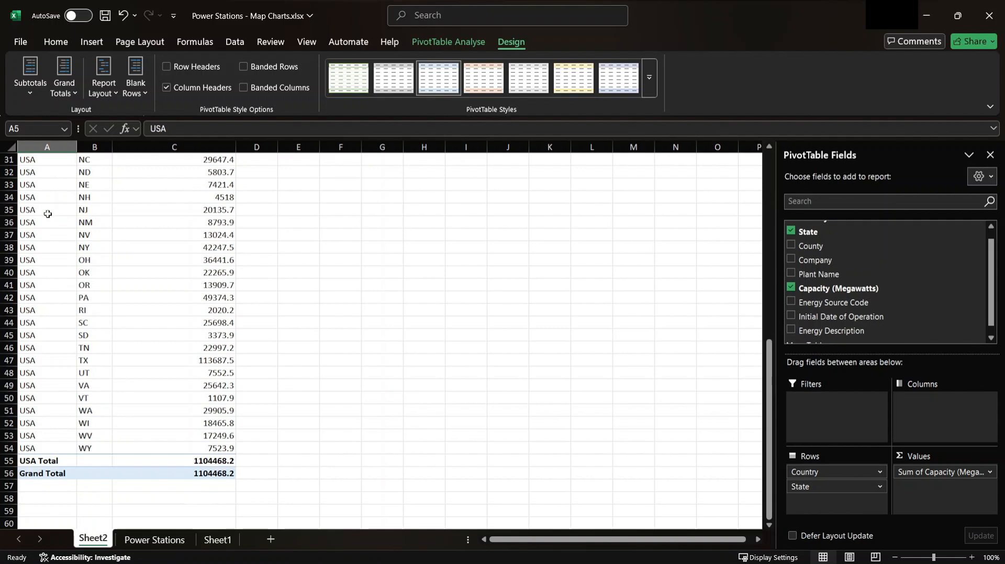
pyautogui.click(29, 87)
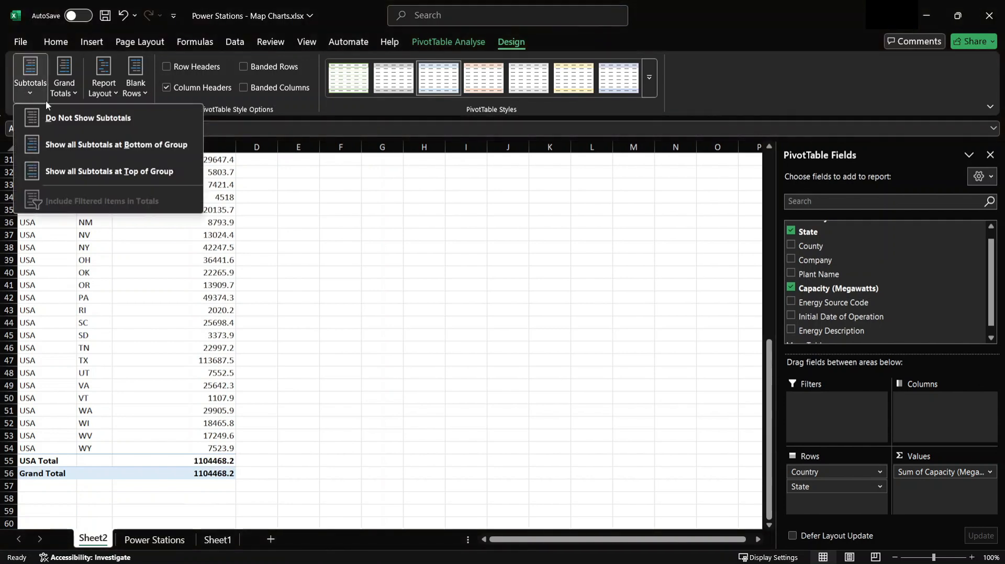
pyautogui.click(62, 116)
pyautogui.click(67, 94)
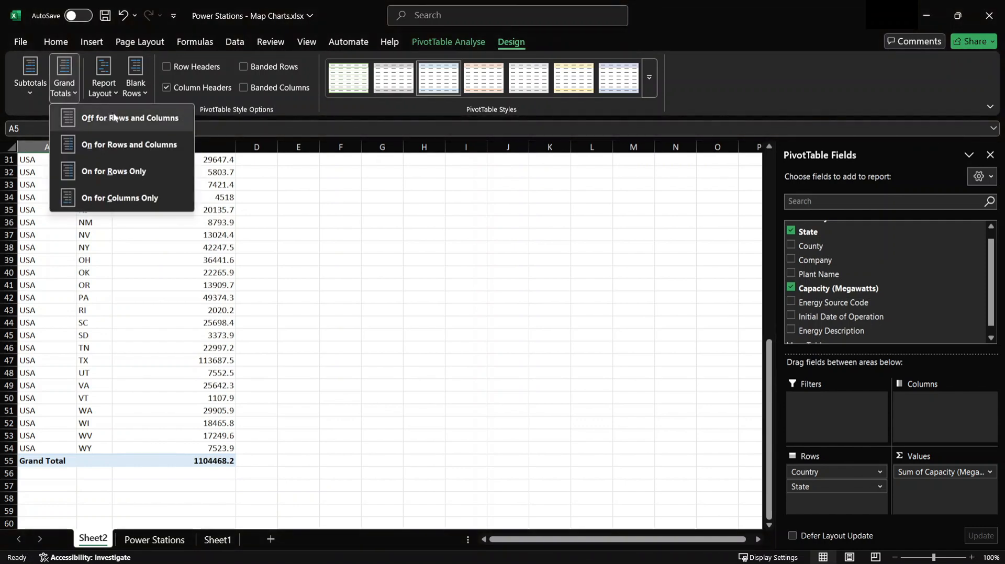
pyautogui.click(115, 118)
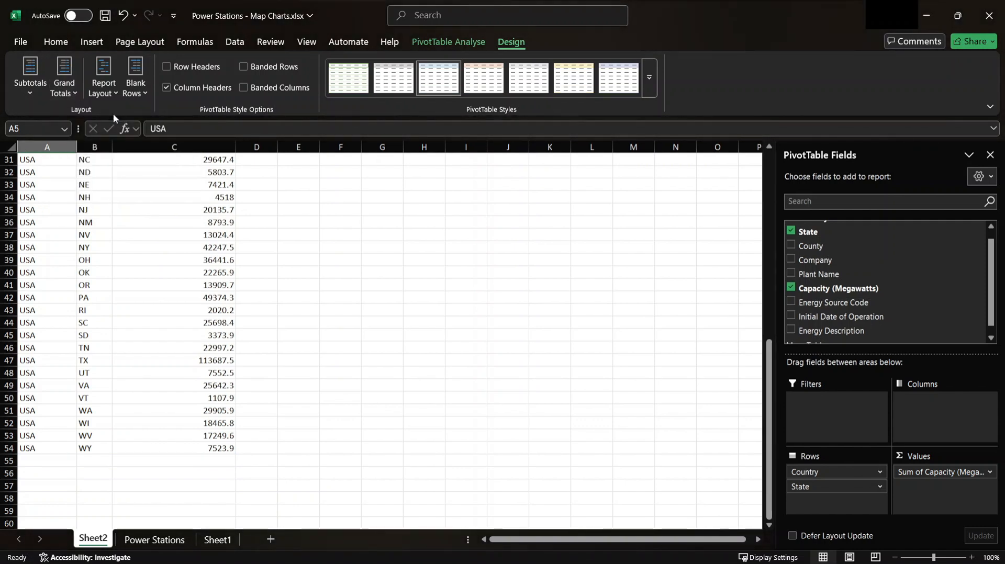
# Step: Copy the whole PivotTable including headers, paste it as values at E3, and fit columns E and G to their contents
pyautogui.scroll(10, 143, 217)
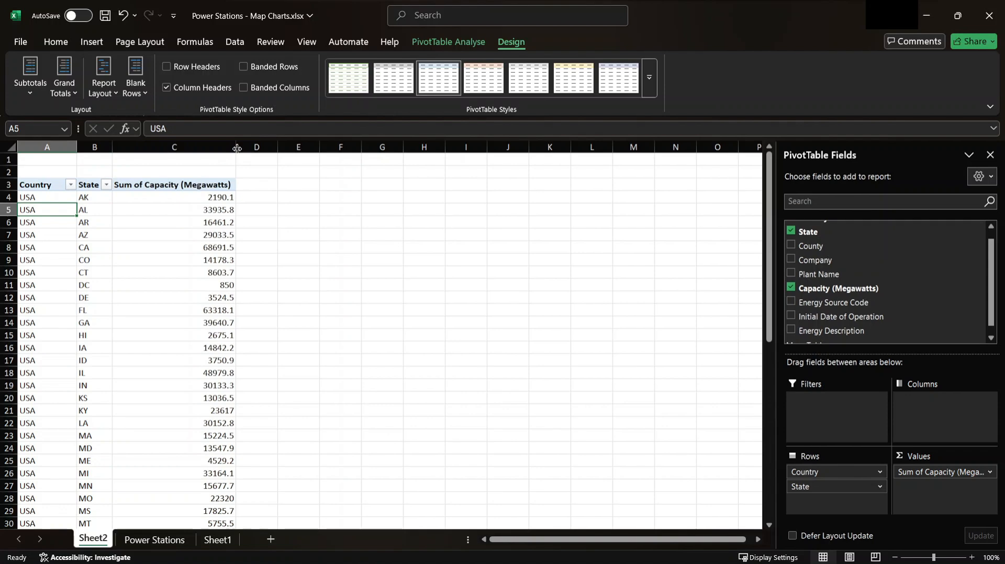
pyautogui.press('Up')
pyautogui.press('Up')
pyautogui.hotkey('ctrl', 'shift', 'Right')
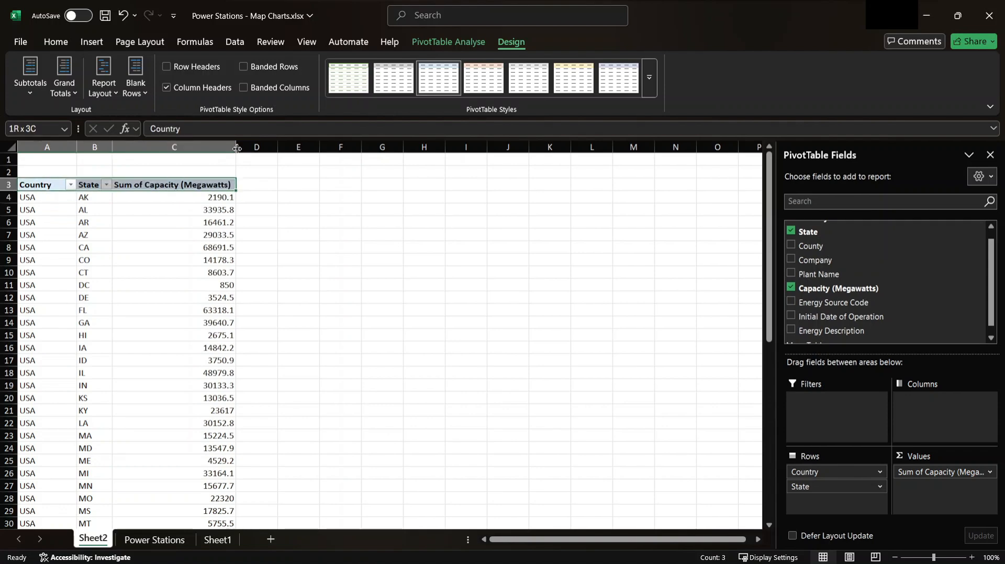
pyautogui.hotkey('ctrl', 'shift', 'Down')
pyautogui.hotkey('ctrl', 'c')
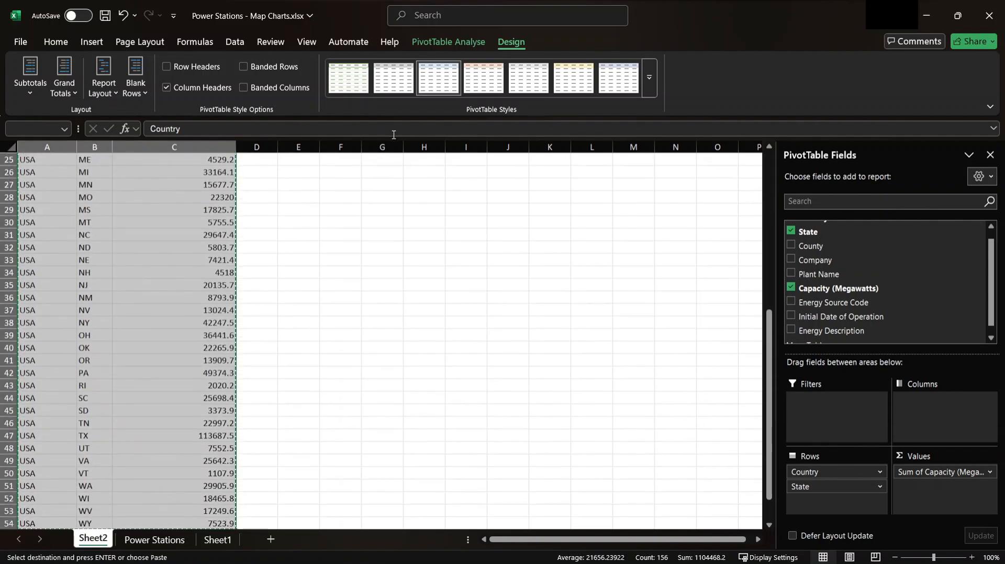
pyautogui.scroll(8, 359, 224)
pyautogui.click(299, 185)
pyautogui.hotkey('ctrl', 'v')
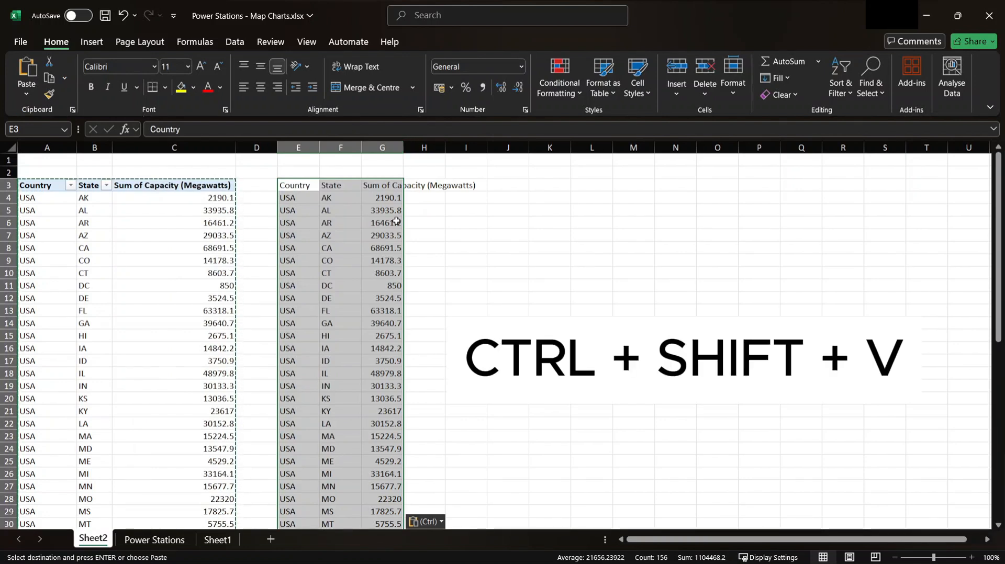
pyautogui.doubleClick(319, 147)
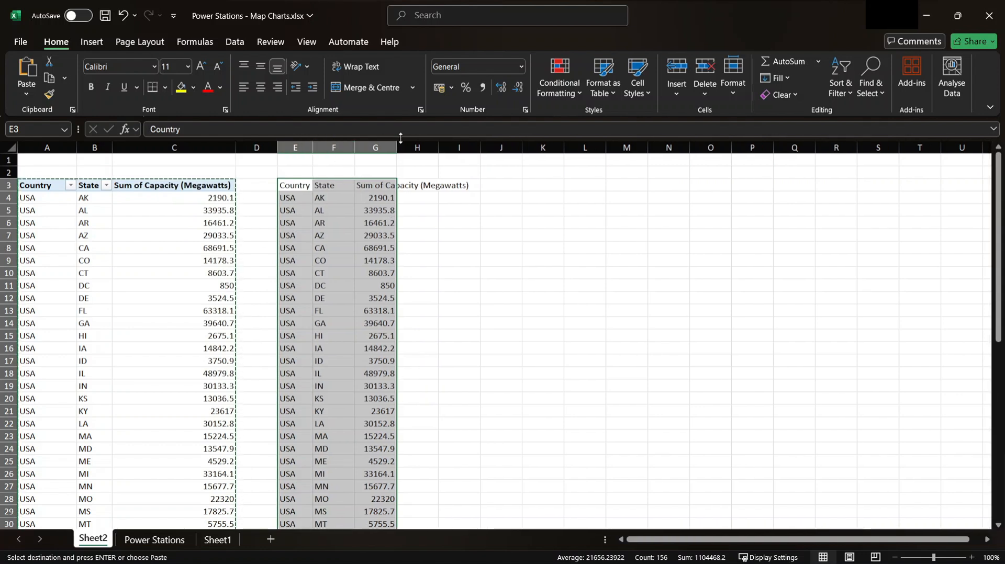
pyautogui.doubleClick(398, 140)
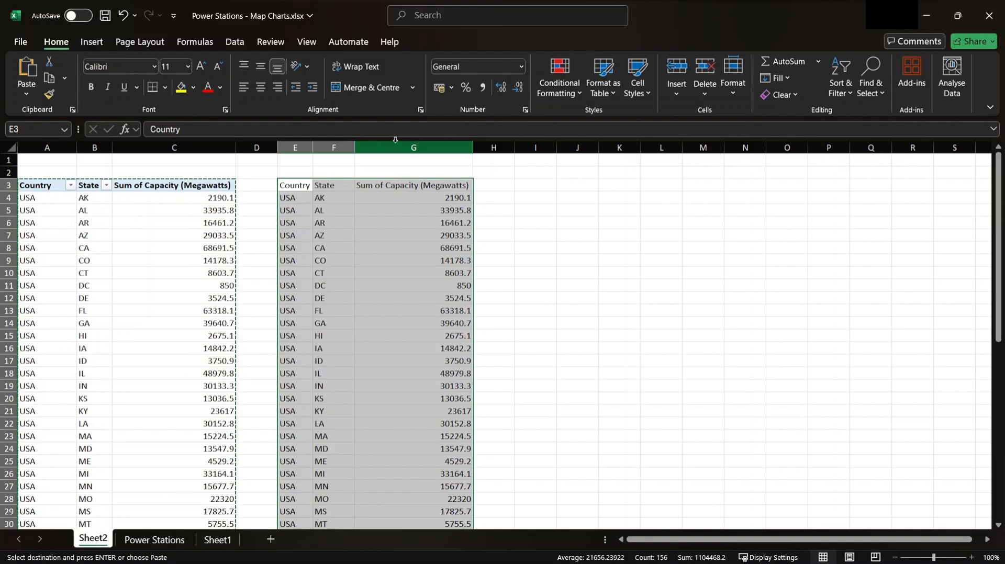
pyautogui.click(247, 49)
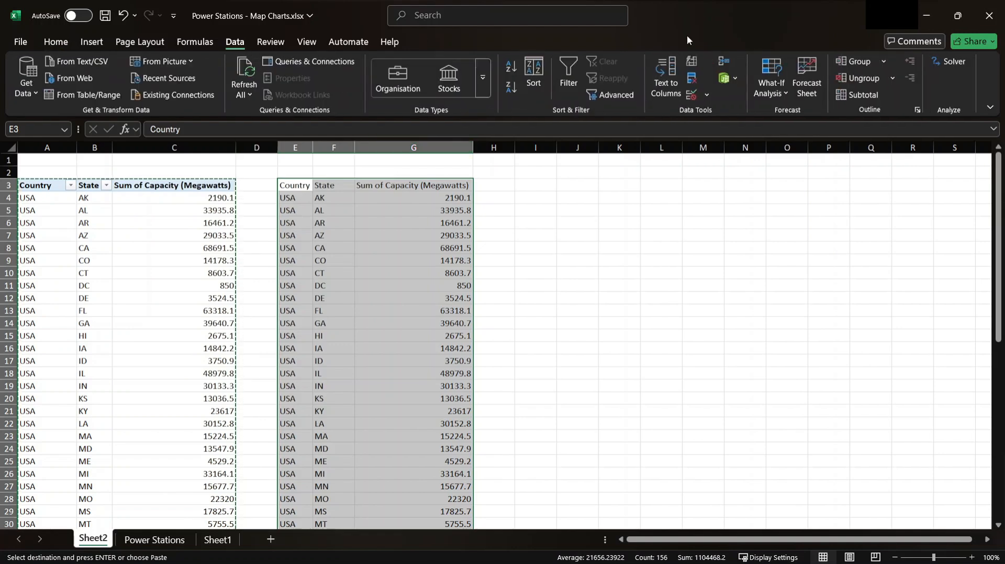
pyautogui.click(96, 45)
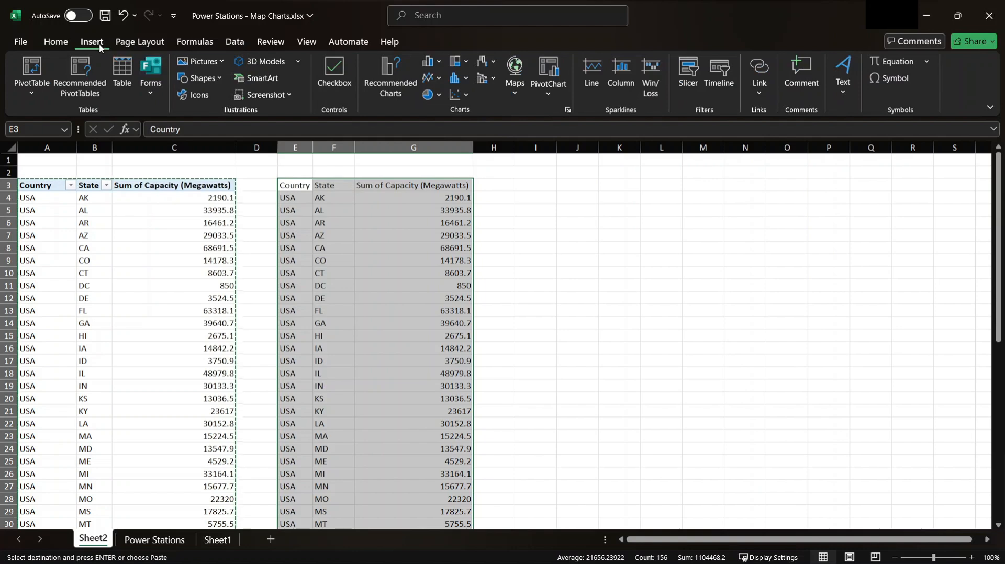
pyautogui.click(548, 88)
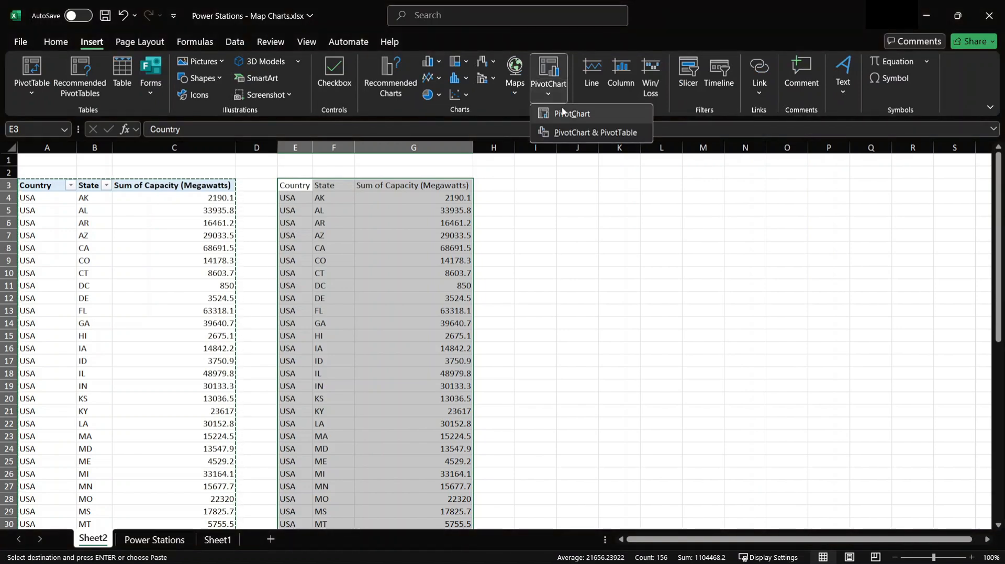
pyautogui.click(565, 108)
pyautogui.click(681, 116)
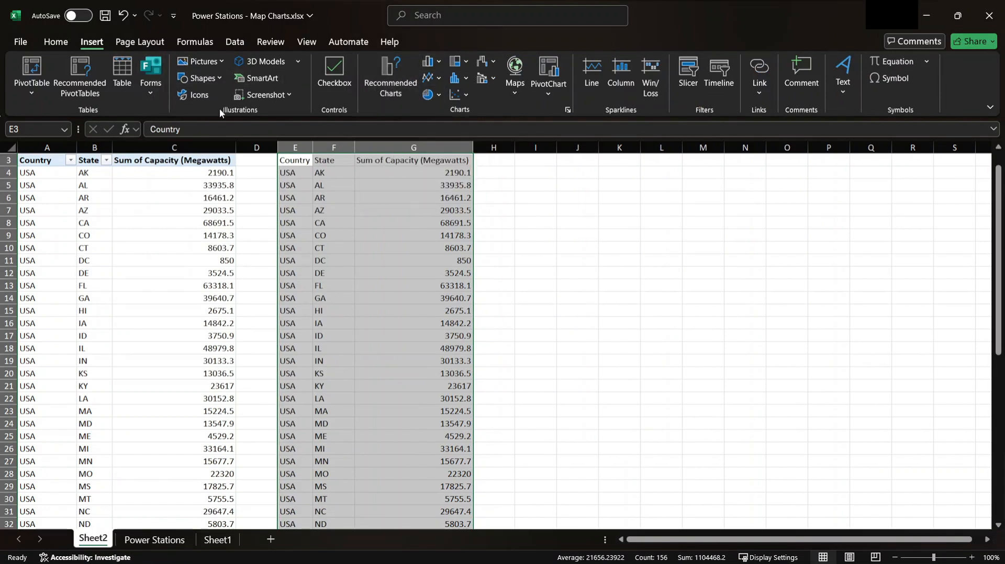
# Step: Insert a filled map chart from the pasted values, place it beside them, and accept sending its data to Bing
pyautogui.click(515, 76)
pyautogui.press('Escape')
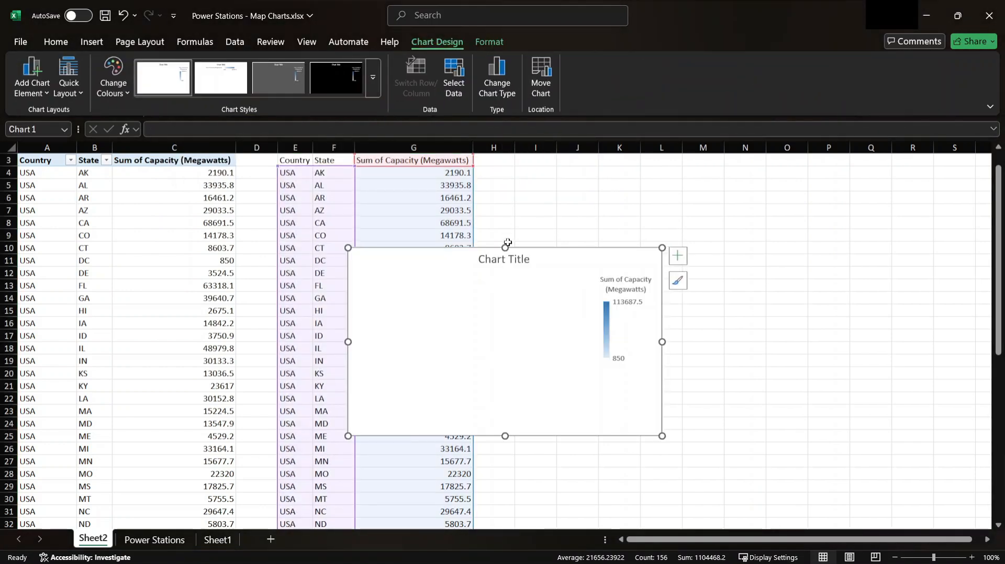
pyautogui.moveTo(543, 262); pyautogui.dragTo(687, 209)
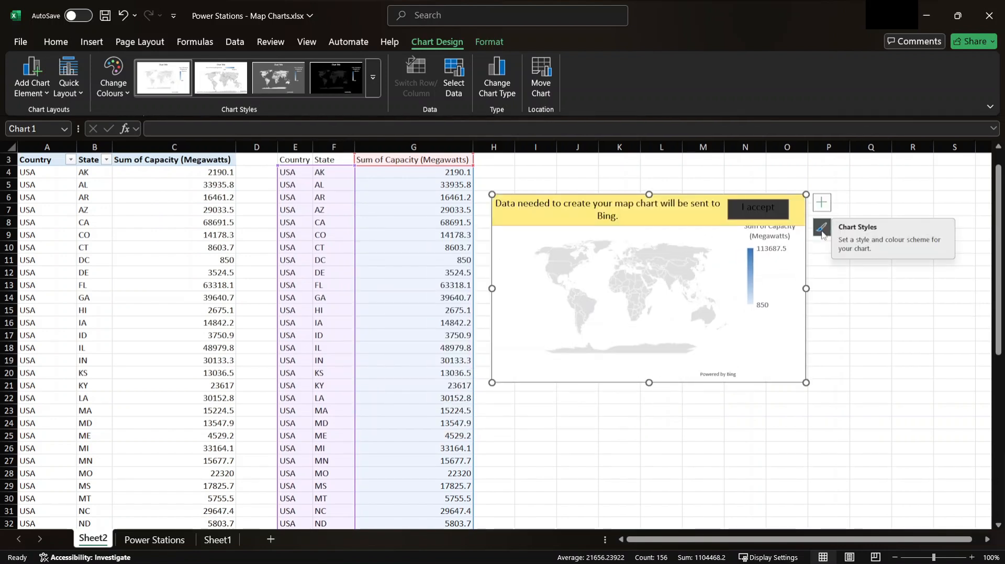
pyautogui.click(760, 208)
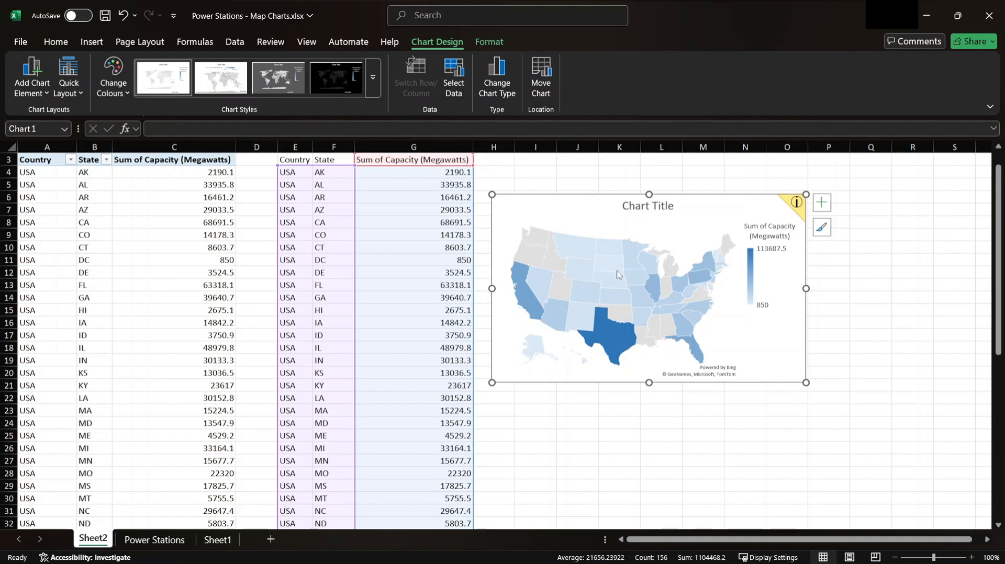
# Step: Check the map chart's notice about how confidently the State locations were plotted, and dismiss it
pyautogui.moveTo(617, 274)
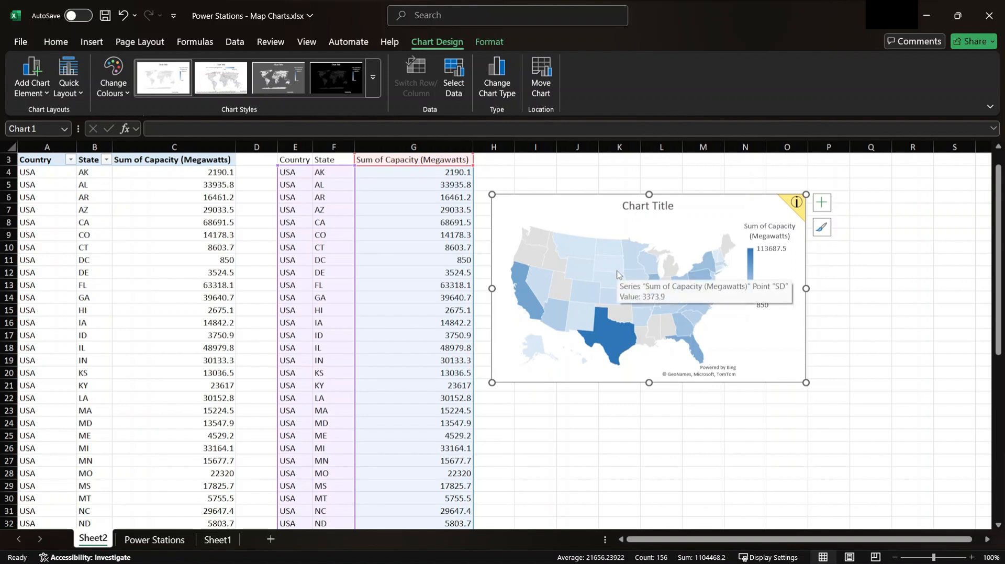
pyautogui.click(676, 247)
pyautogui.click(801, 207)
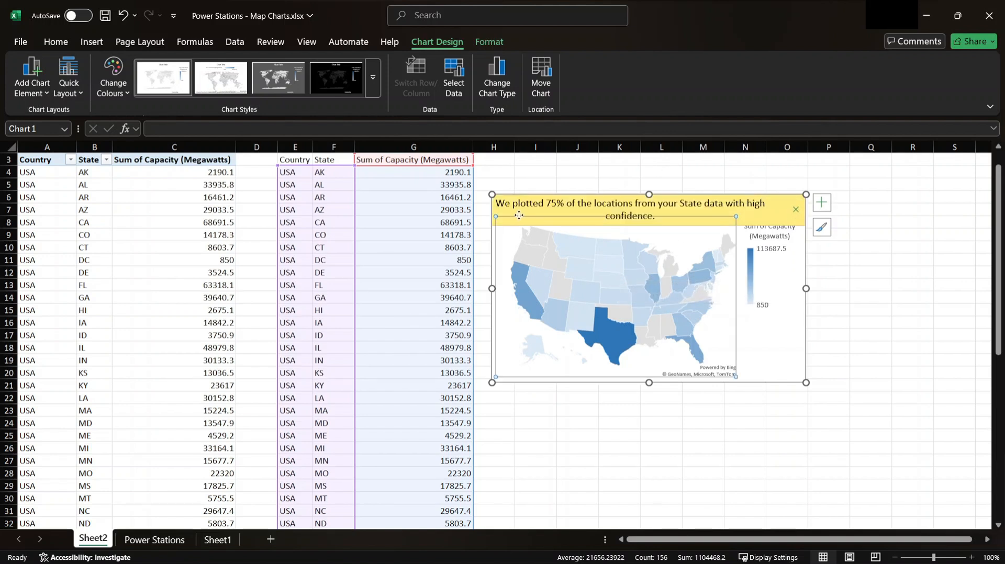
pyautogui.click(795, 210)
# Step: Shift the map chart slightly away from the pasted data and apply the dark grey chart style
pyautogui.moveTo(735, 213); pyautogui.dragTo(765, 197)
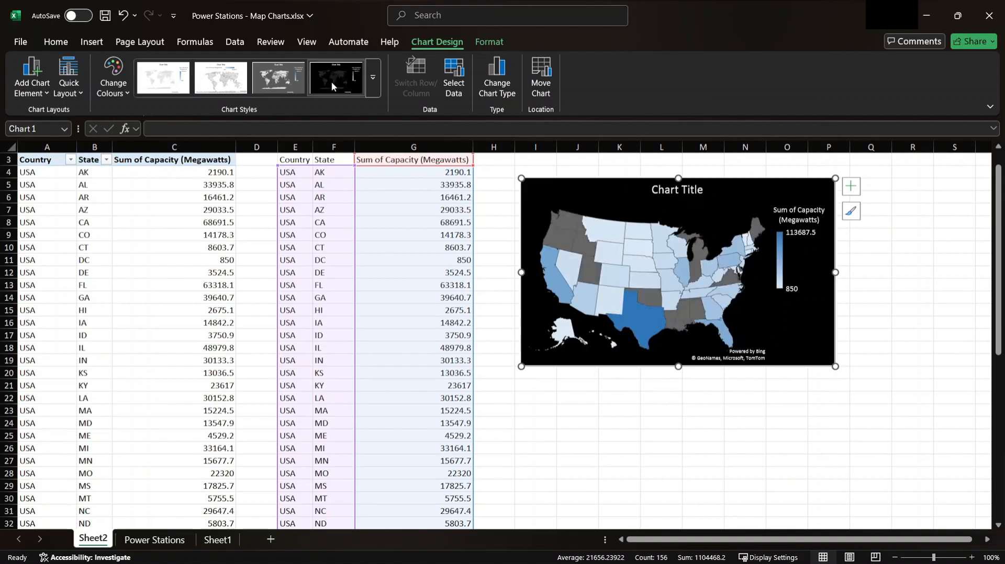
pyautogui.click(300, 85)
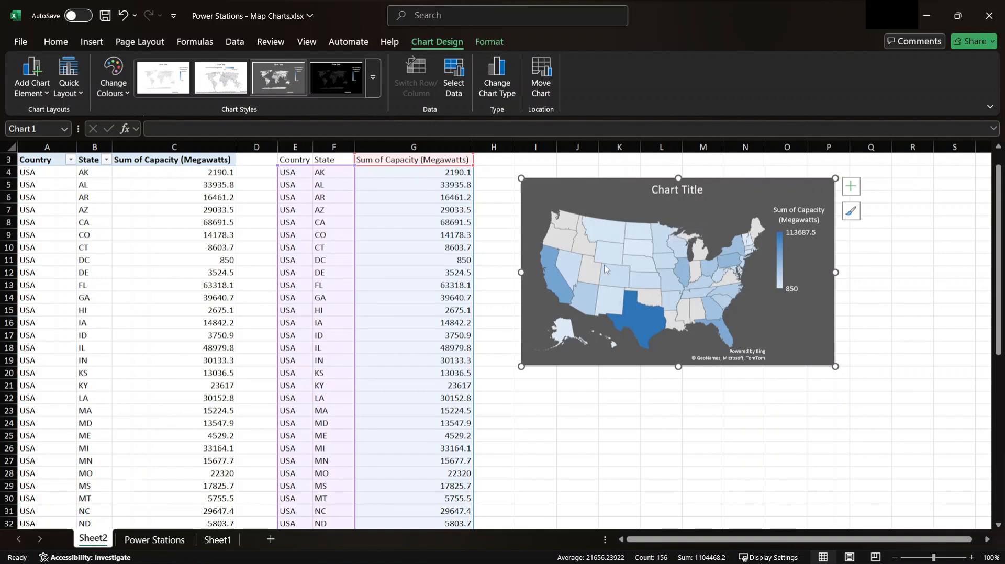
pyautogui.moveTo(605, 270)
# Step: Change the map chart's data range to the PivotTable cells A3:C54 on Sheet2
pyautogui.click(454, 70)
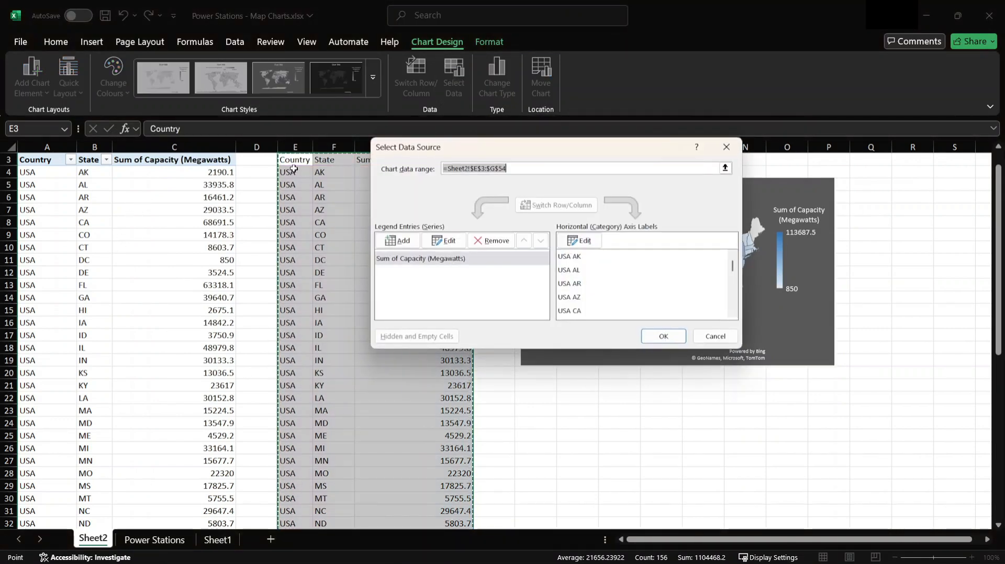
pyautogui.click(48, 162)
pyautogui.hotkey('shift', 'Right')
pyautogui.hotkey('shift', 'Right')
pyautogui.hotkey('ctrl', 'shift', 'Down')
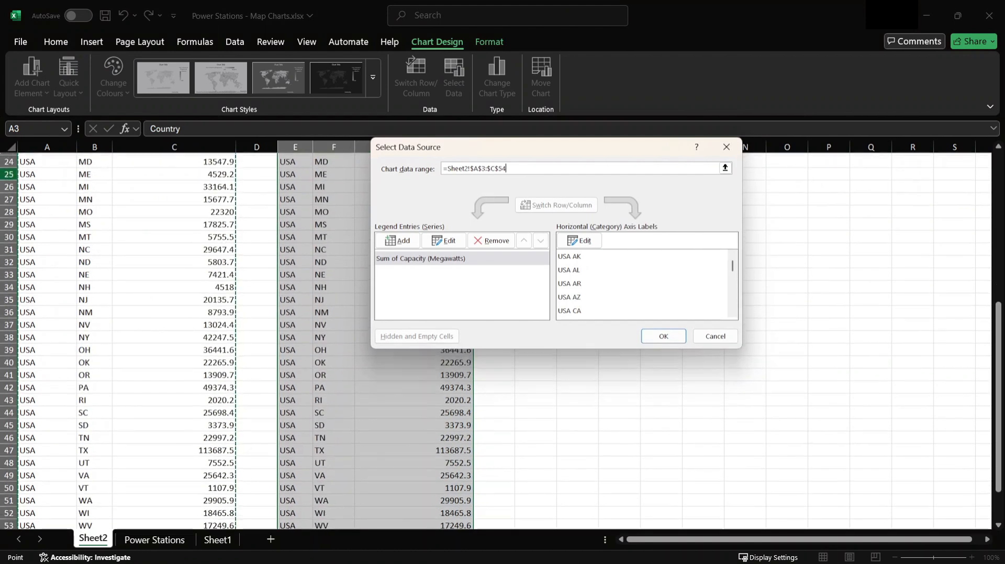
pyautogui.click(658, 335)
pyautogui.scroll(6, 636, 319)
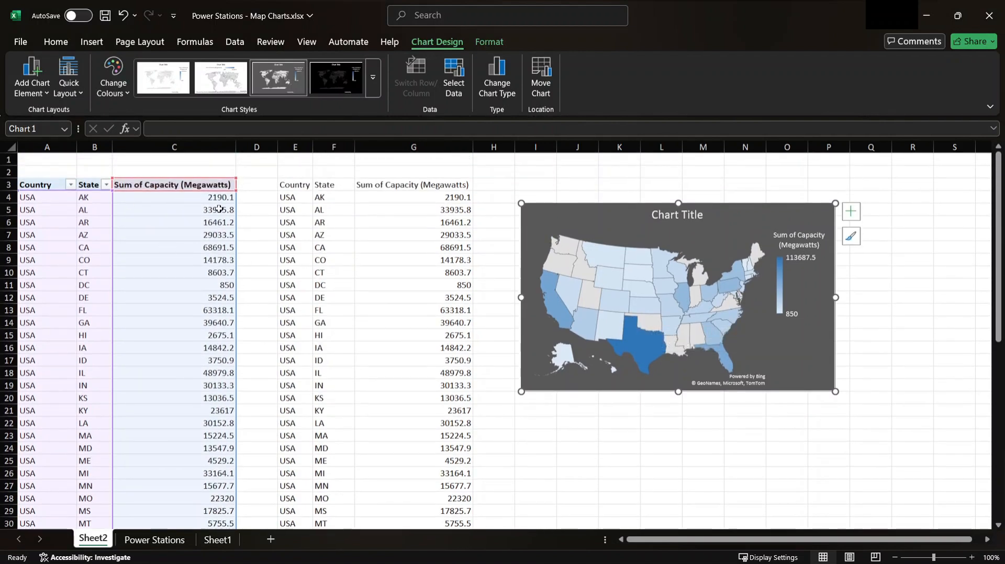
# Step: Clear the pasted values from columns E to G and move the map chart next to the PivotTable
pyautogui.moveTo(287, 149); pyautogui.dragTo(404, 141)
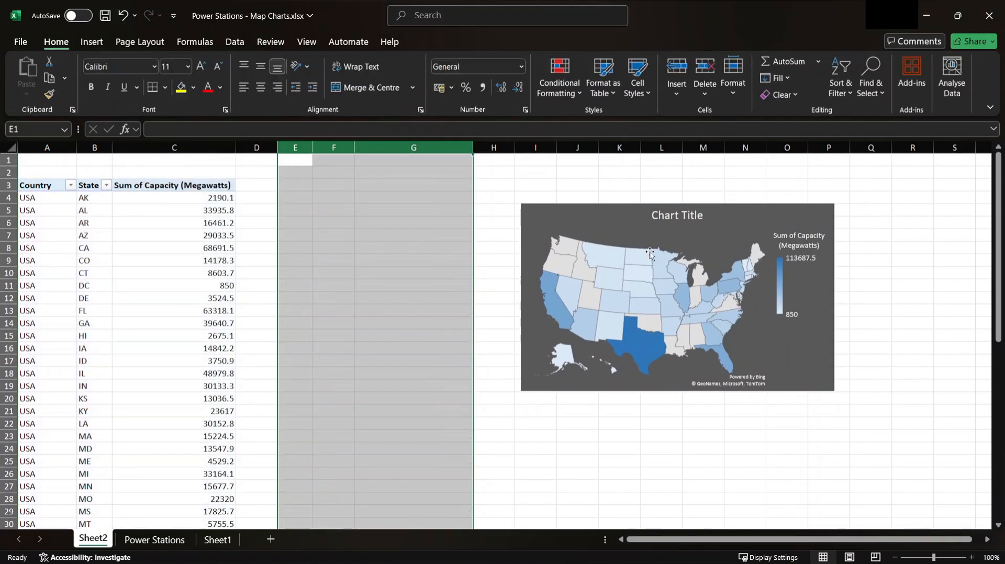
pyautogui.press('Delete')
pyautogui.click(603, 239)
pyautogui.moveTo(555, 221); pyautogui.dragTo(312, 195)
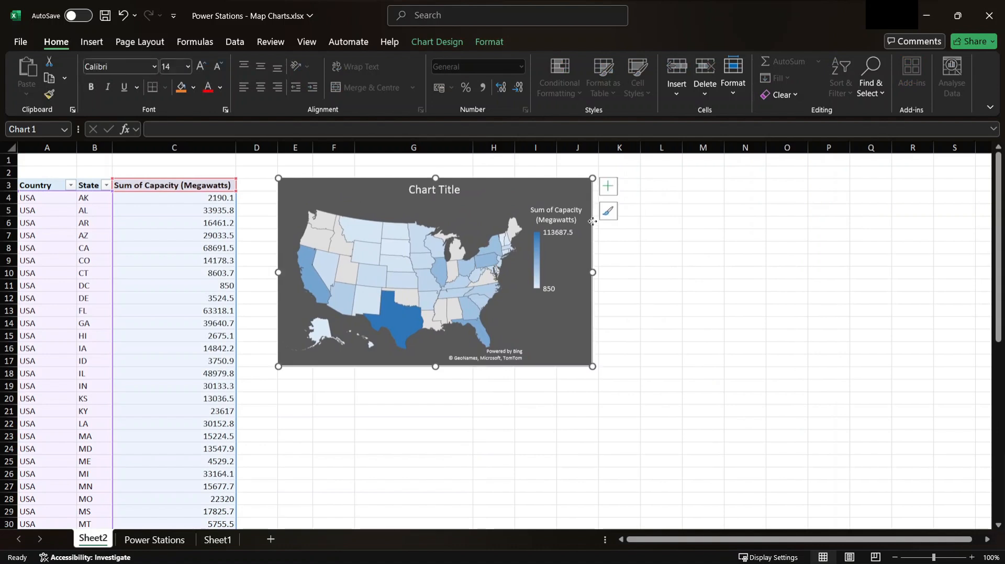
pyautogui.click(633, 336)
pyautogui.click(588, 369)
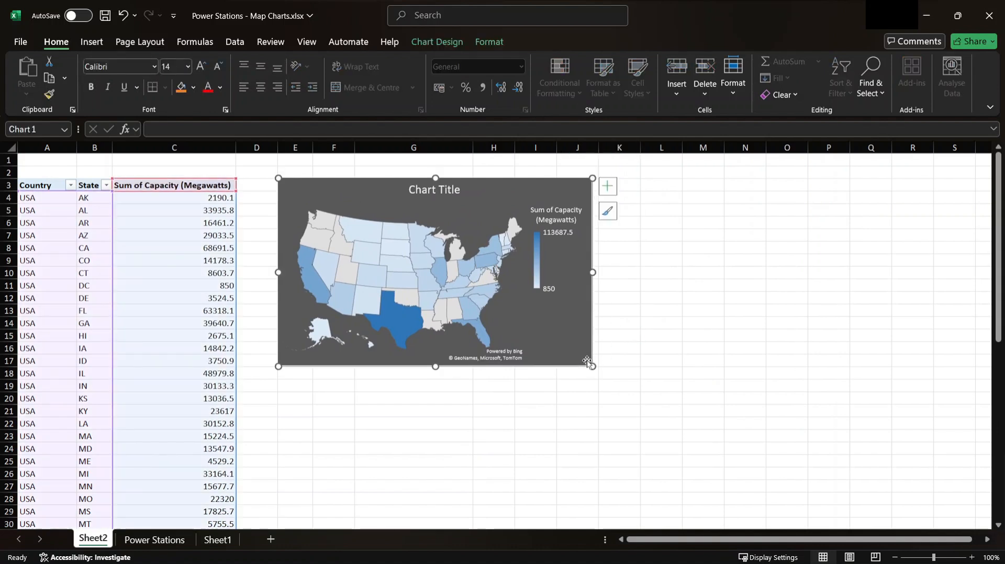
# Step: Apply the black chart style to the map chart and enlarge the chart to reach about column K and row 19
pyautogui.click(430, 48)
pyautogui.click(333, 78)
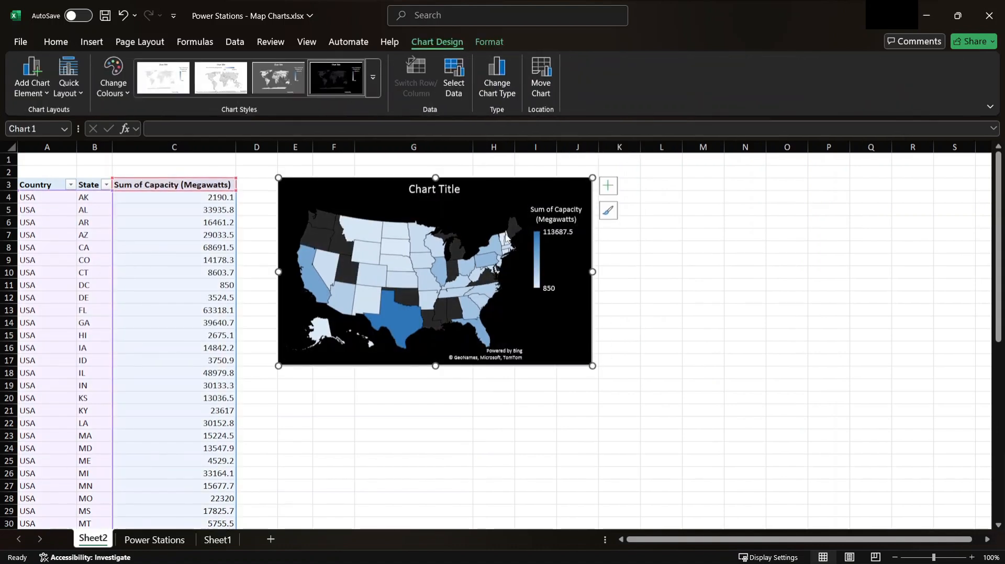
pyautogui.moveTo(593, 366); pyautogui.dragTo(633, 388)
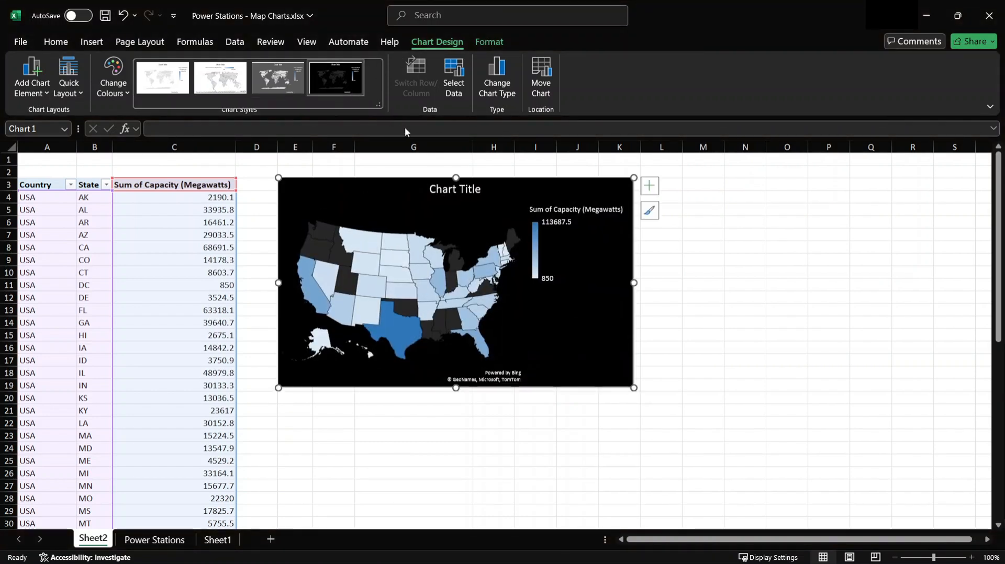
pyautogui.click(377, 105)
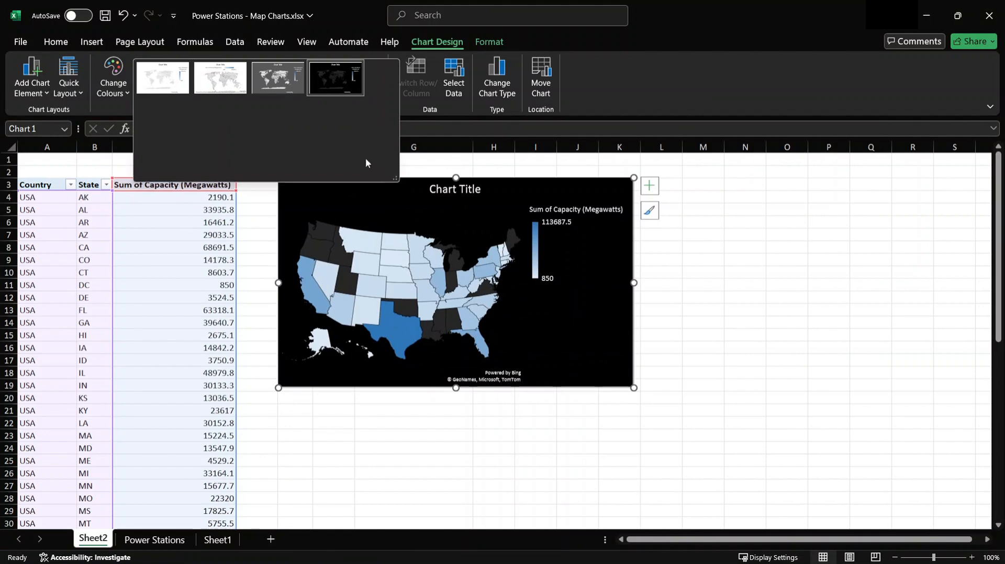
pyautogui.click(428, 137)
pyautogui.click(774, 221)
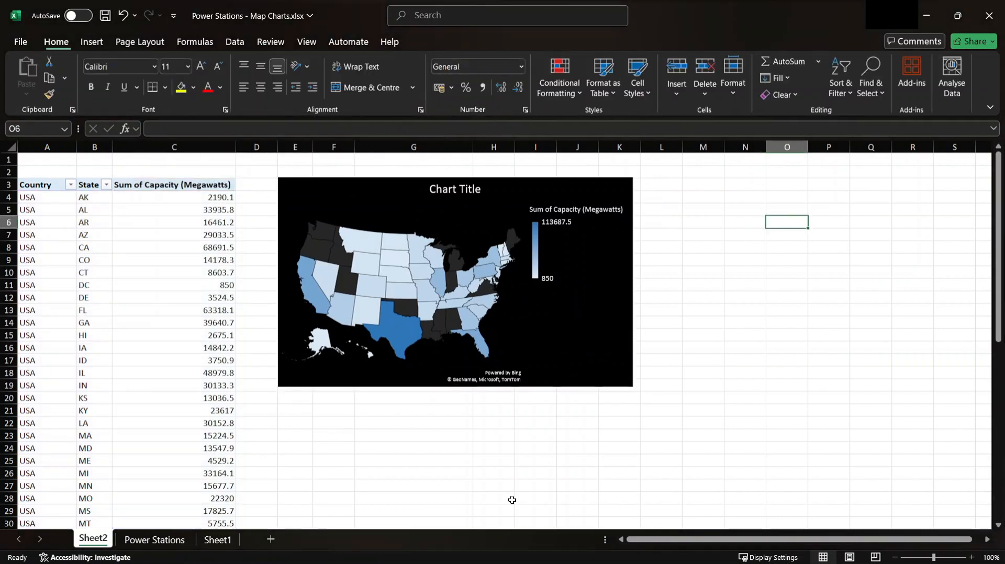
# Step: Filter the PivotTable's State field to the top 10 items by Sum of Capacity (Megawatts)
pyautogui.click(207, 210)
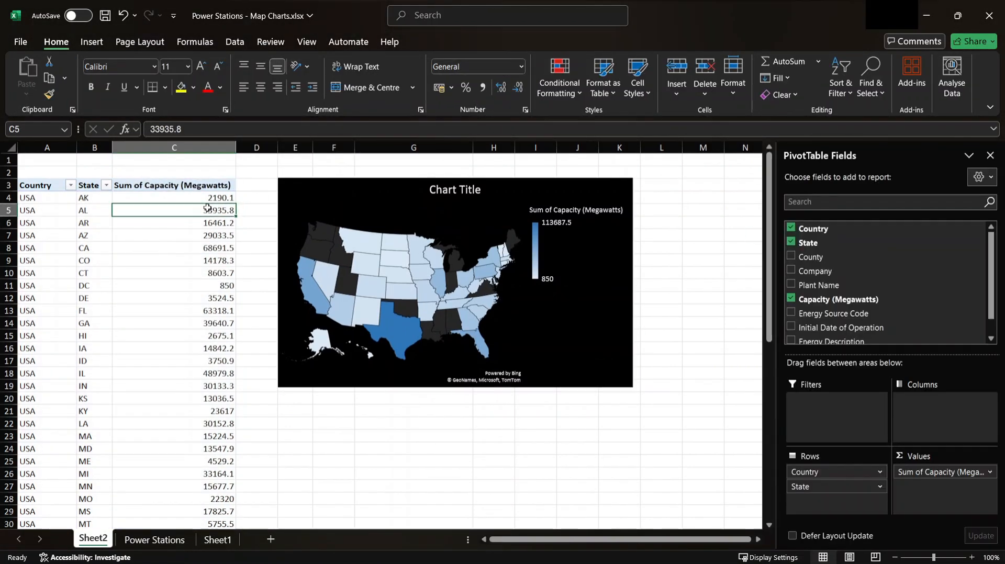
pyautogui.scroll(-2, 207, 208)
pyautogui.scroll(2, 208, 208)
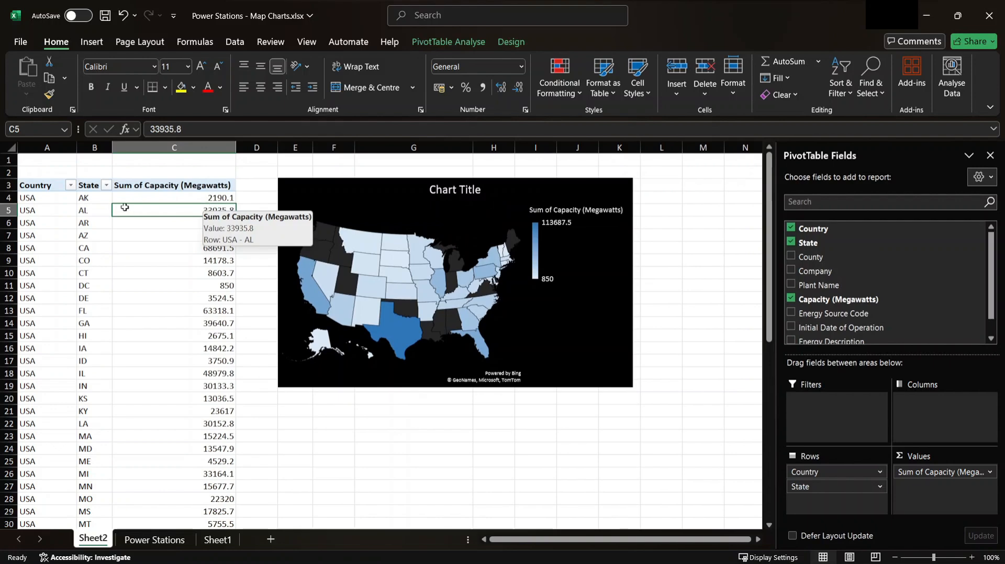
pyautogui.click(107, 187)
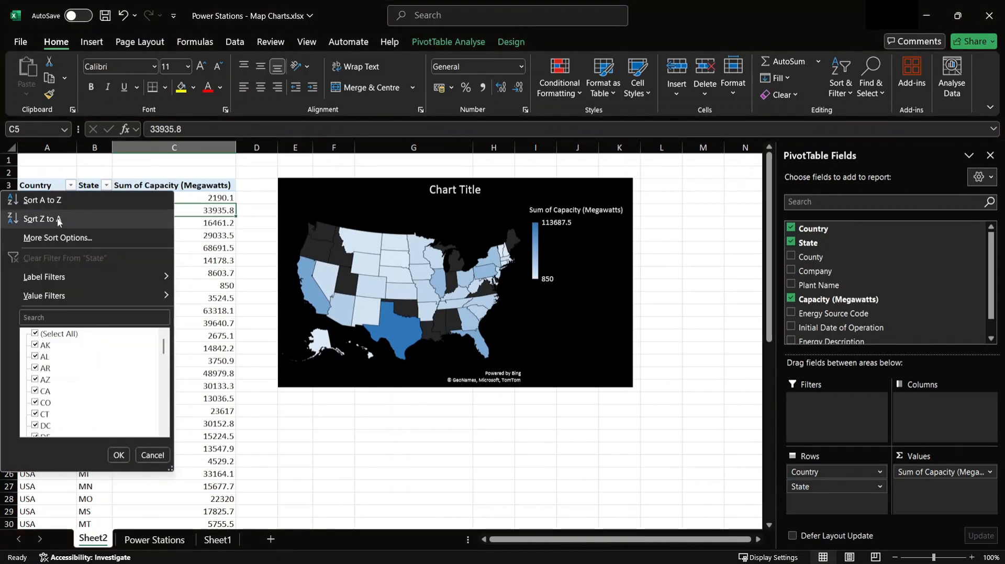
pyautogui.moveTo(90, 281)
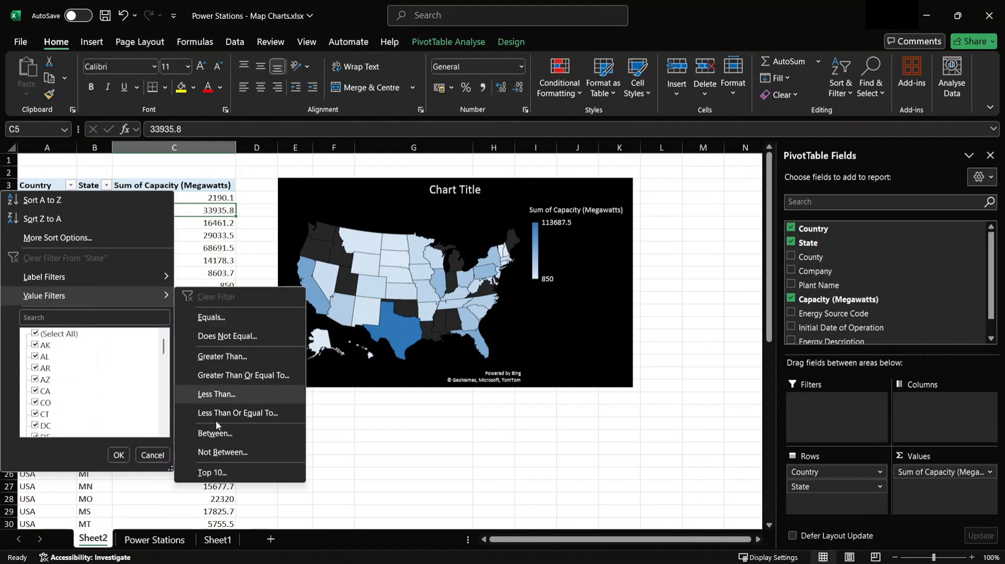
pyautogui.click(227, 474)
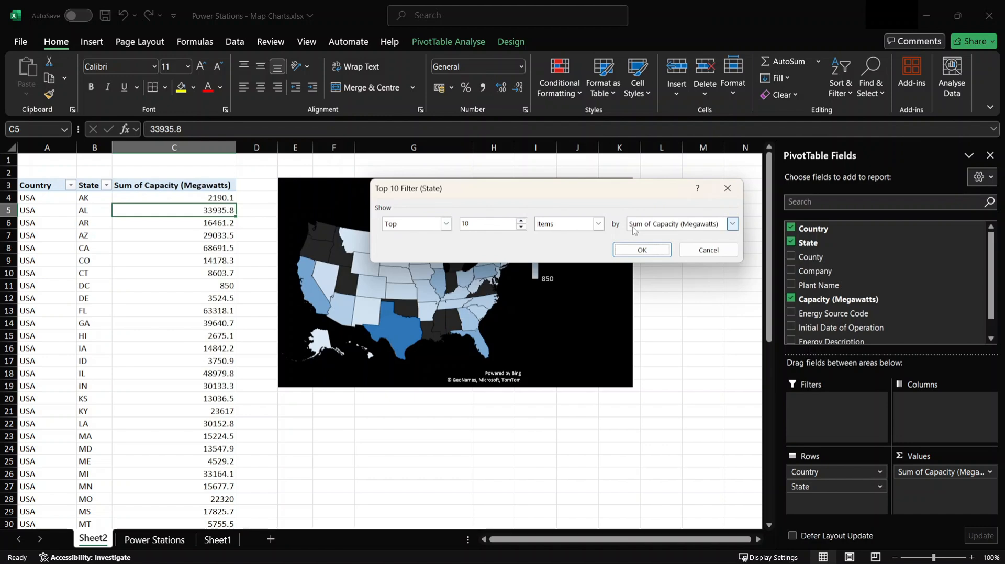
pyautogui.click(644, 251)
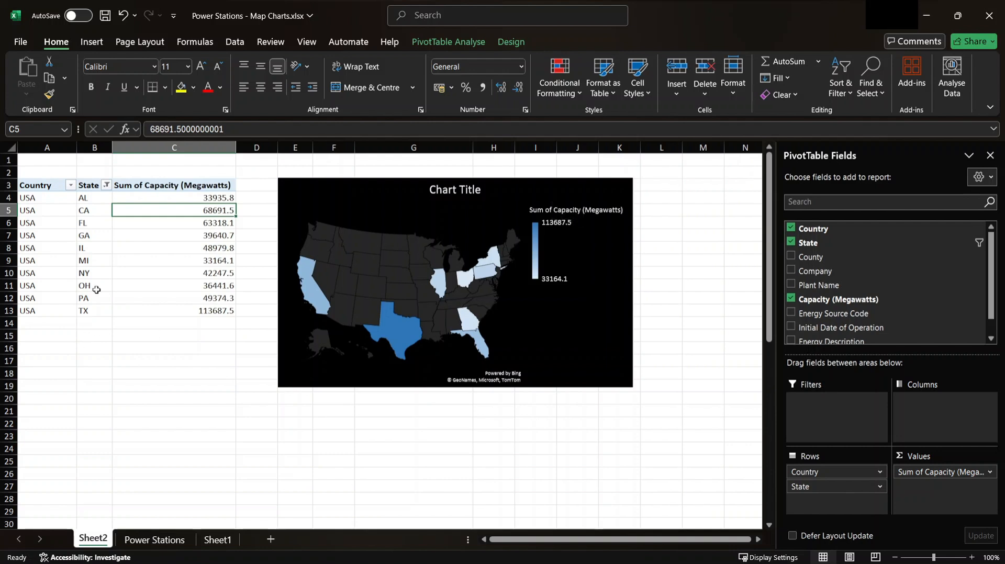
# Step: Clear the filter from the PivotTable's State field
pyautogui.click(106, 186)
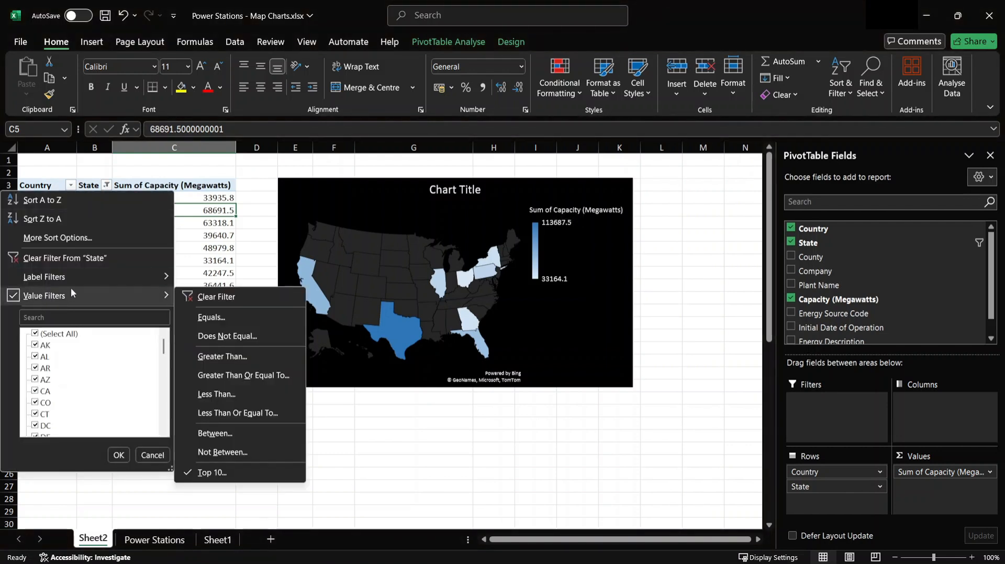
pyautogui.click(68, 259)
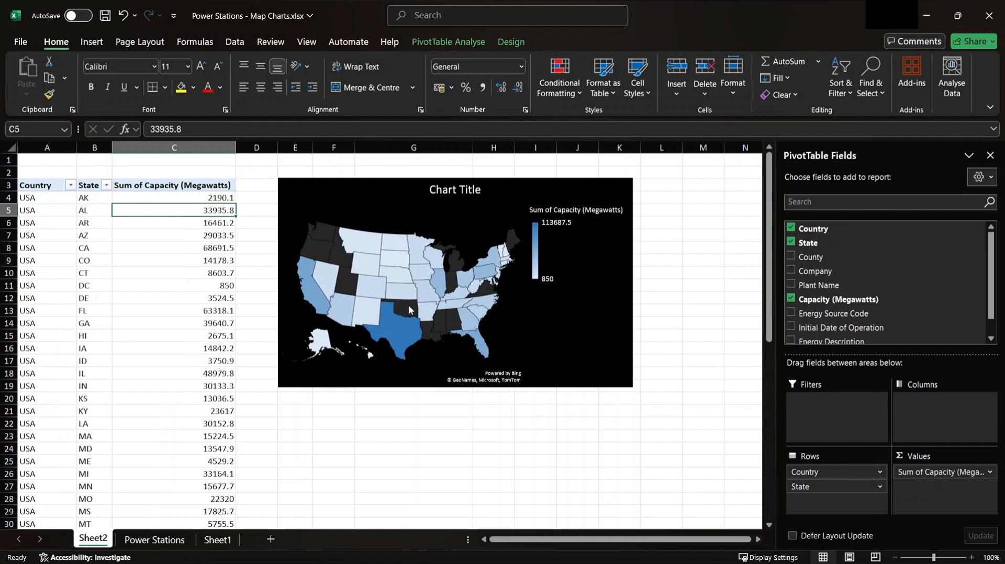
pyautogui.moveTo(422, 257)
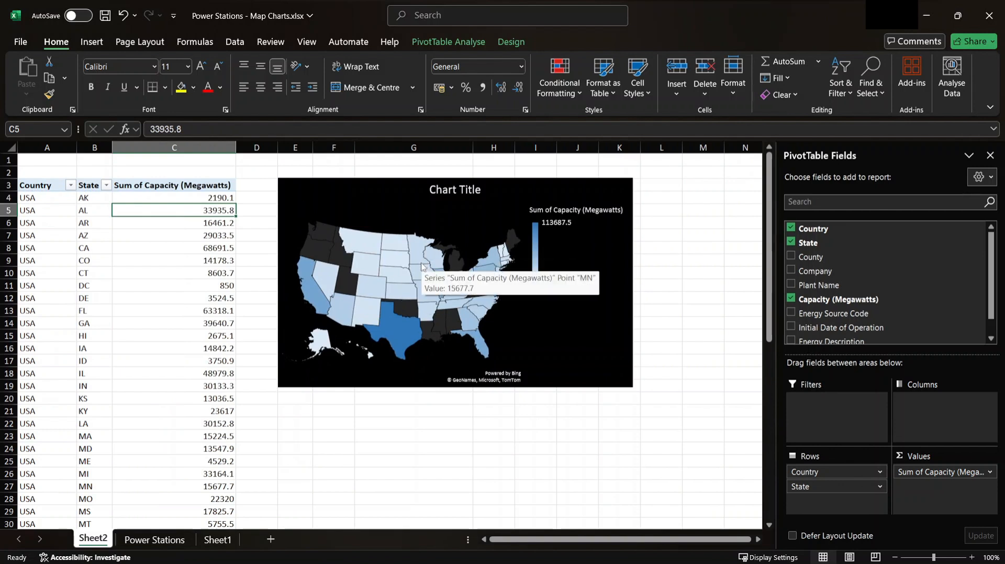